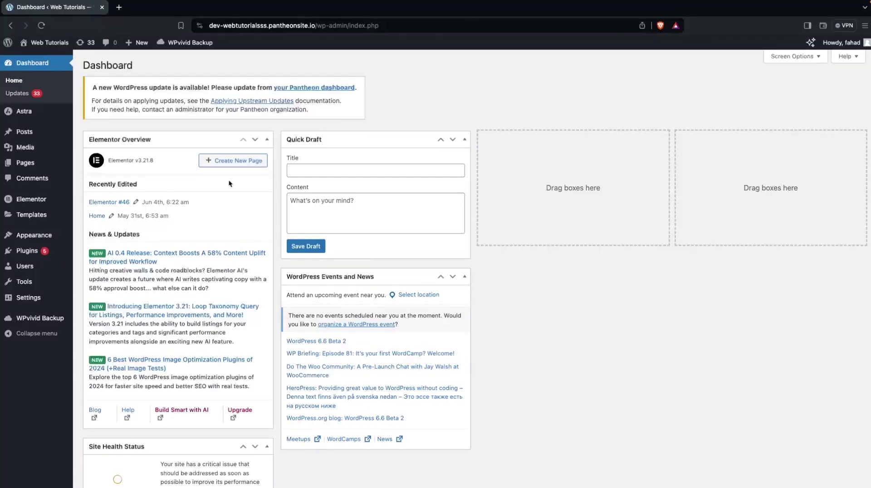
- Search Add Plugins for 'Max mega menu', then install and activate the Max Mega Menu plugin
mouse_move(38, 257)
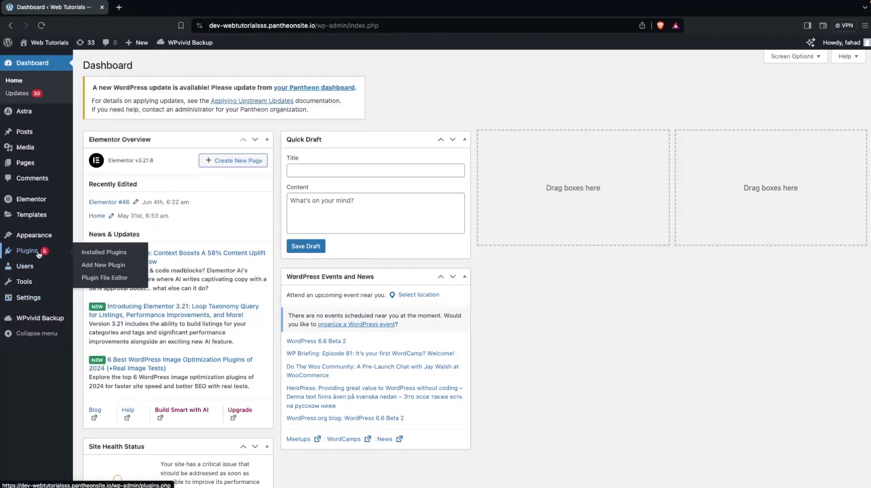
left_click(141, 266)
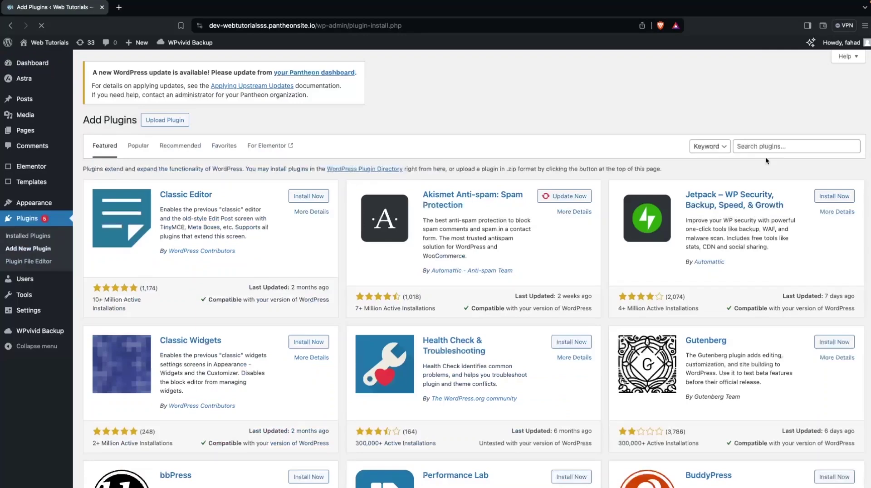
left_click(768, 145)
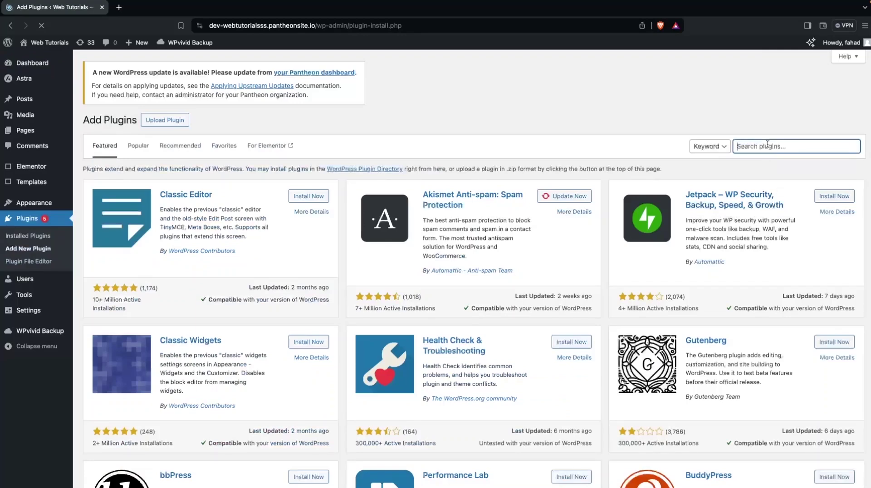
type("Max mega menu")
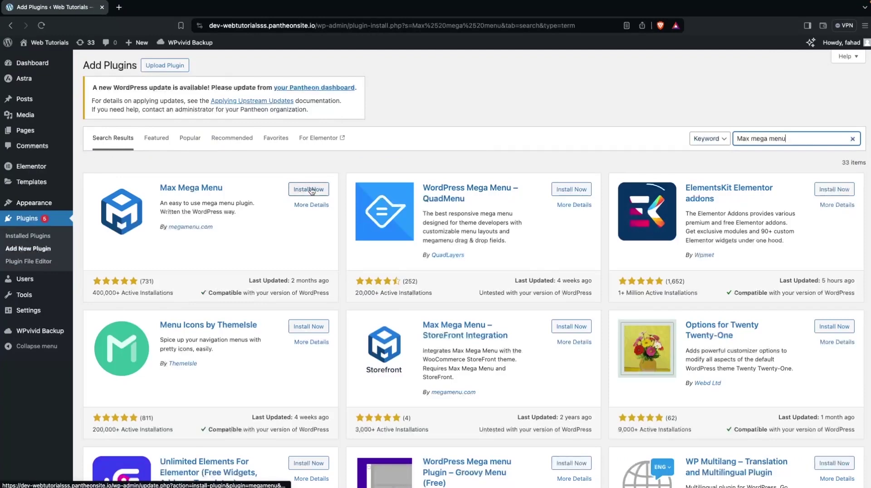
left_click(311, 190)
left_click(311, 190)
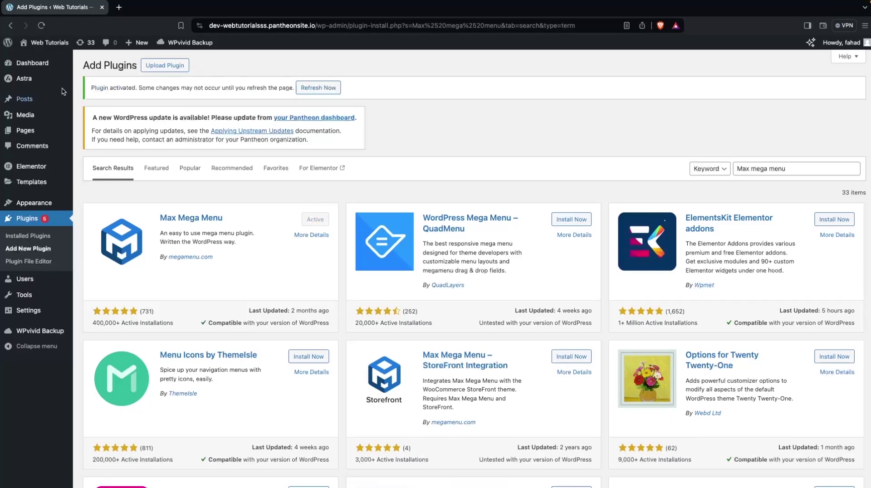
- Preview the live Astra site in a new tab, then return to the admin
mouse_move(50, 48)
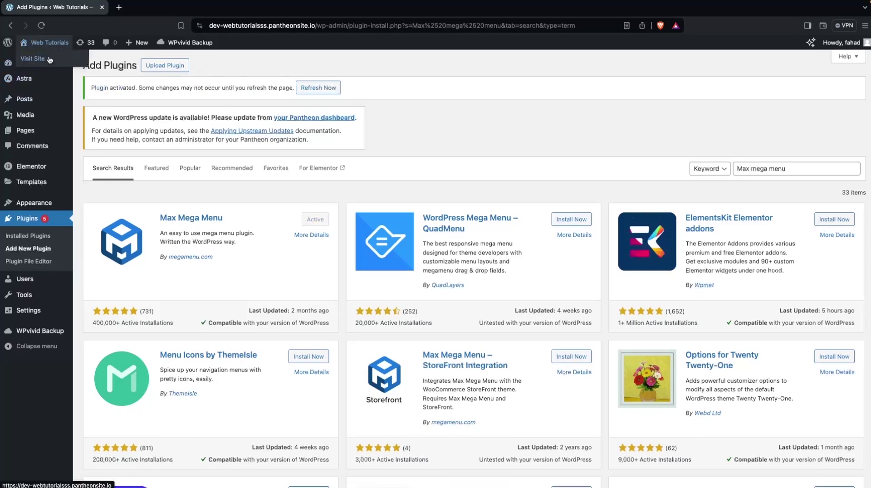
left_click(33, 58)
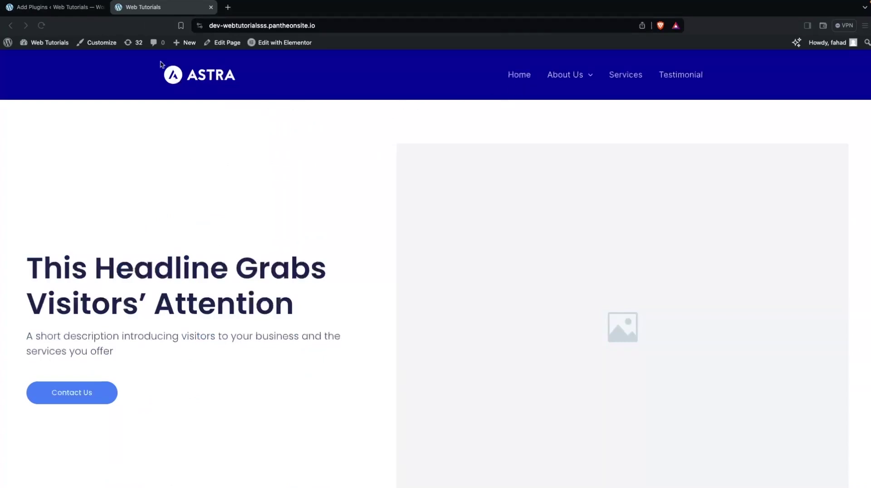
left_click(63, 7)
- Load 'Menu (Primary Menu)' in the Appearance > Menus editor
mouse_move(50, 189)
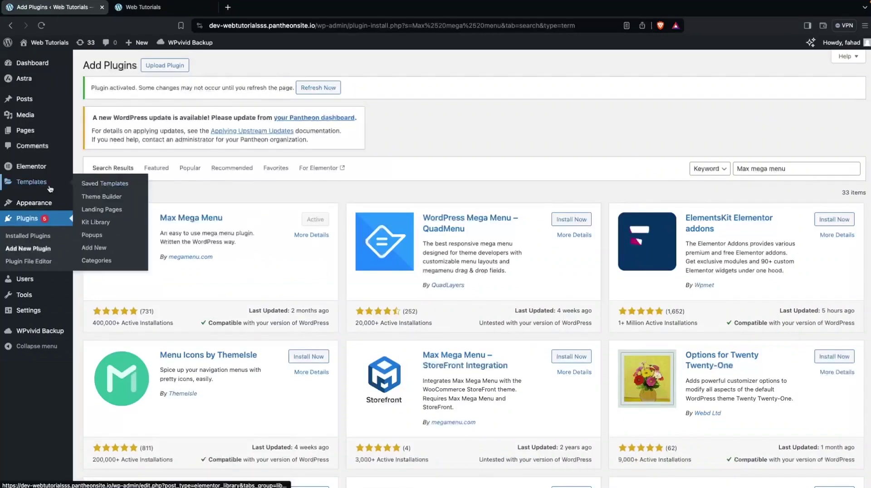
mouse_move(47, 207)
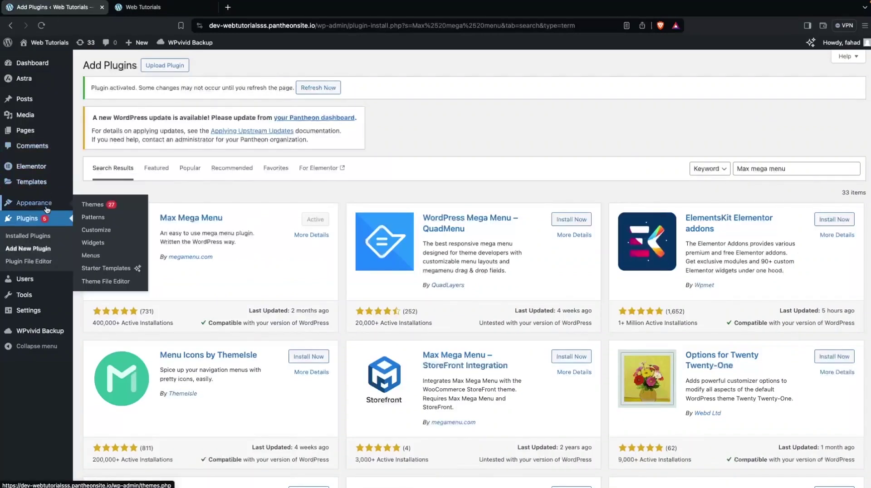
left_click(105, 258)
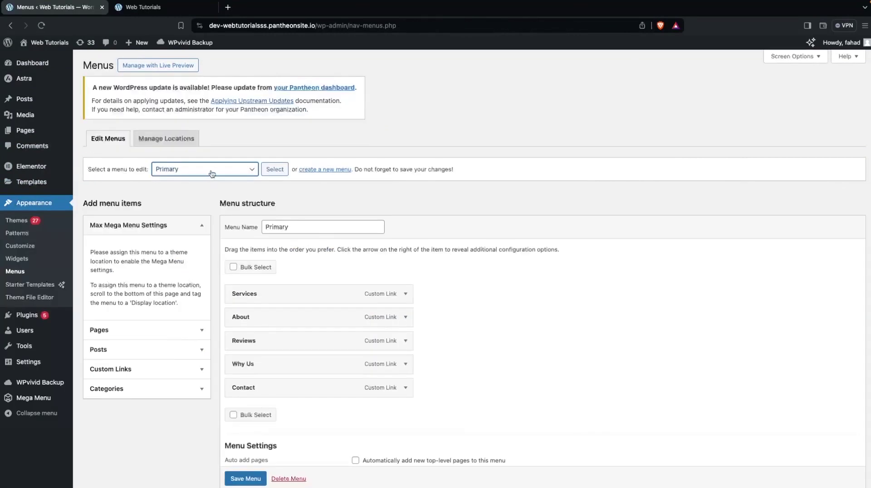
left_click(224, 169)
left_click(204, 159)
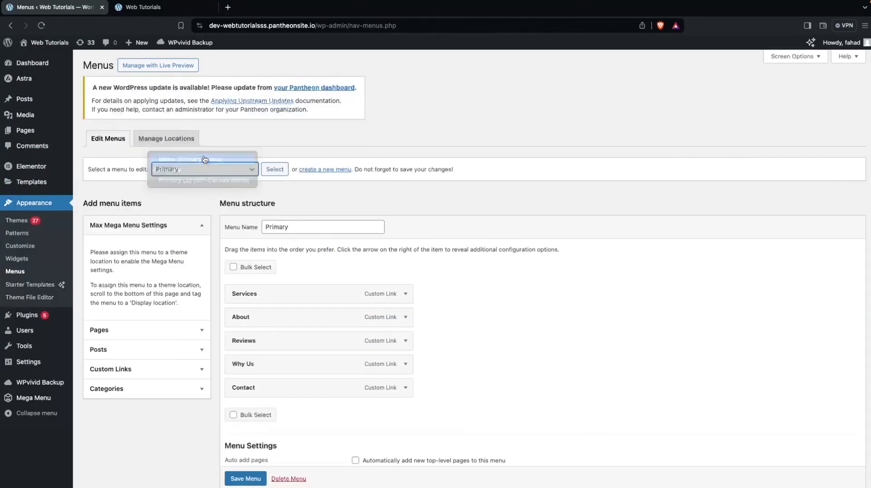
left_click(272, 170)
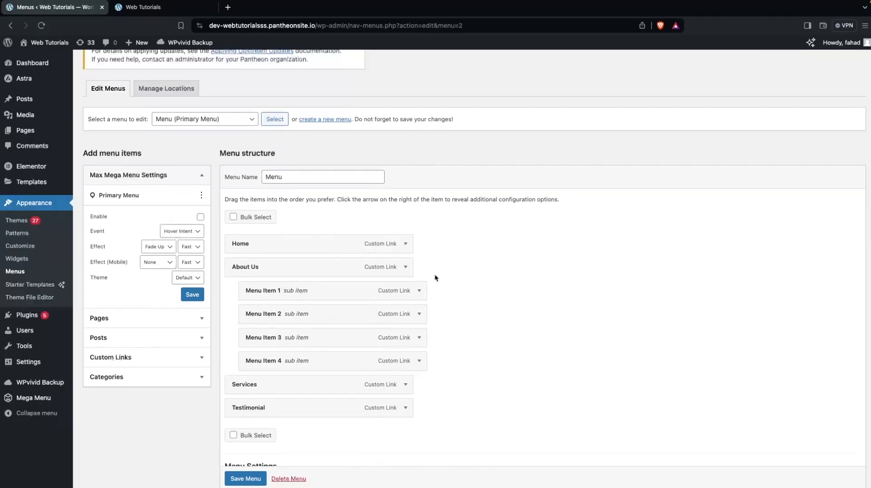
- Rename the About Us menu item to 'Main' with URL #main
left_click(405, 268)
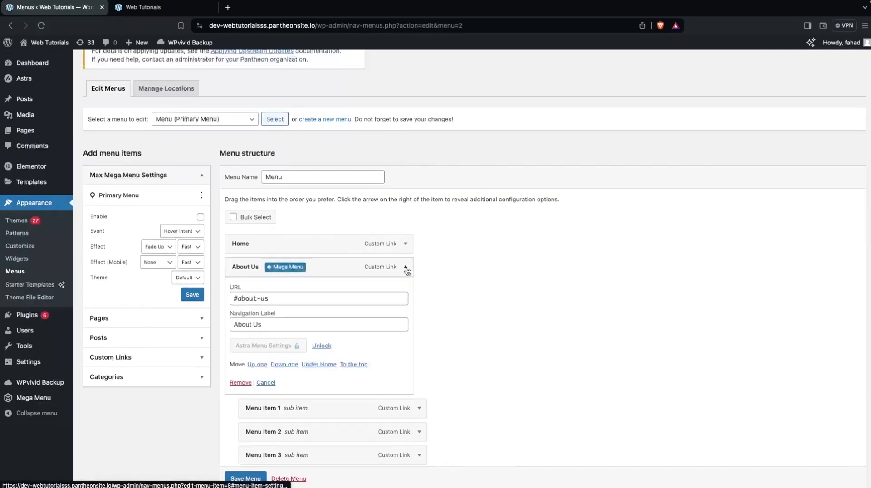
left_click(273, 324)
key("ctrl+a")
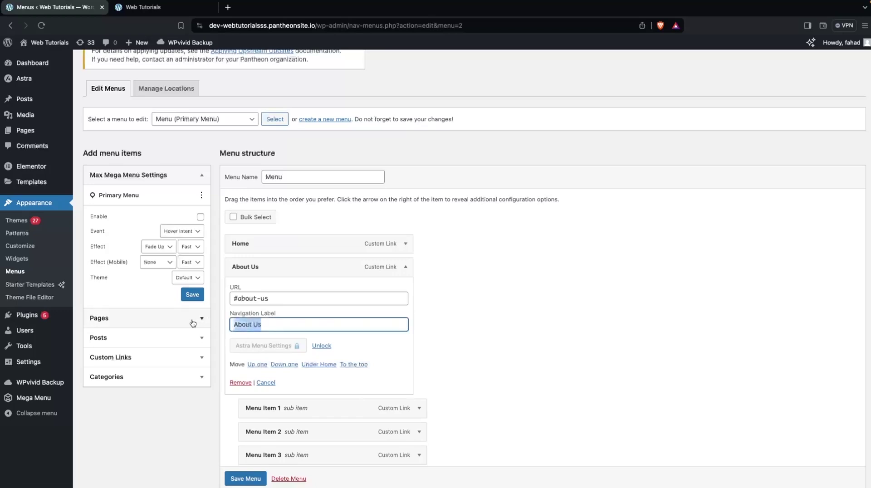
type("Main")
left_click(273, 301)
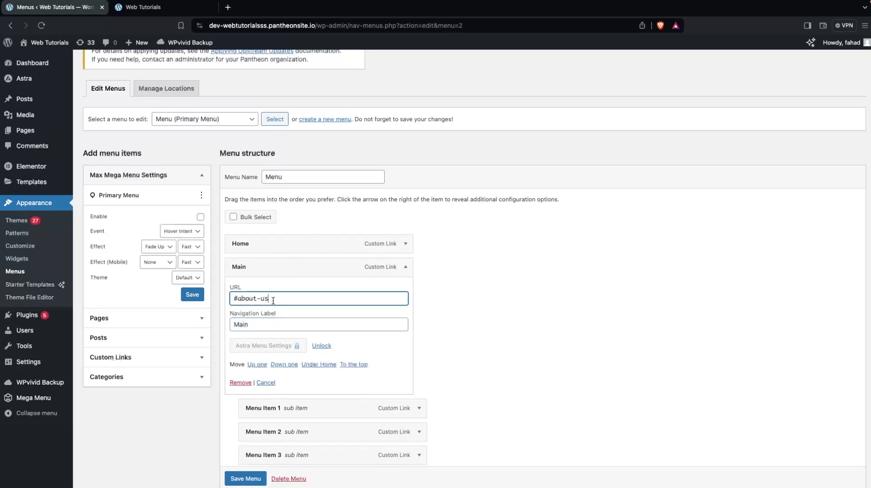
left_click_drag(273, 300, 238, 299)
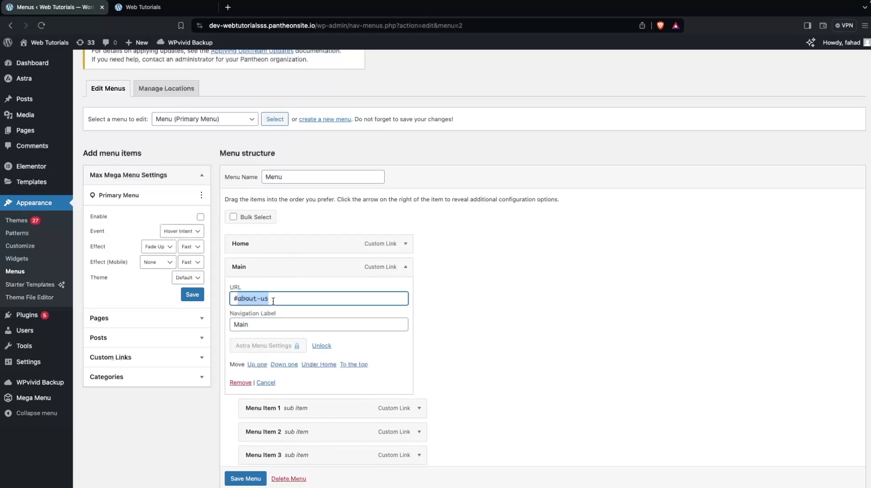
type("main")
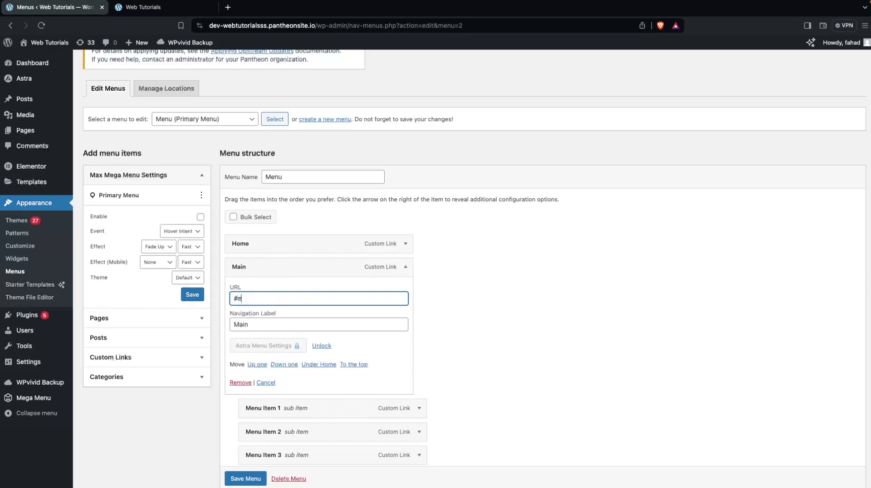
left_click(405, 270)
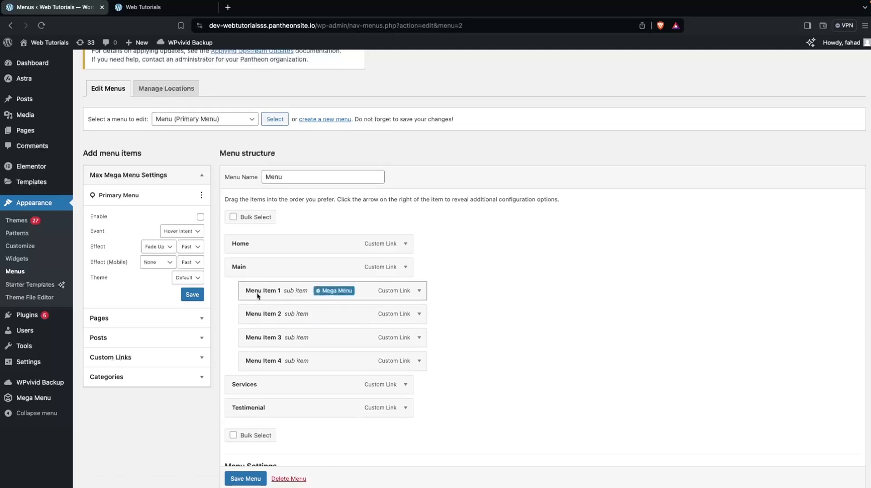
- Relabel Menu Items 1–3 as 'Products', 'Category' and 'Policies'
left_click(419, 290)
triple_click(292, 347)
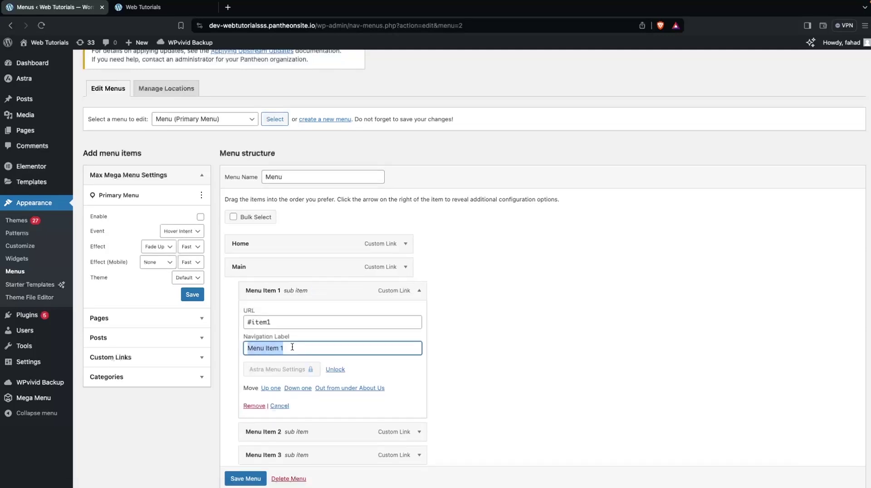
type("Products")
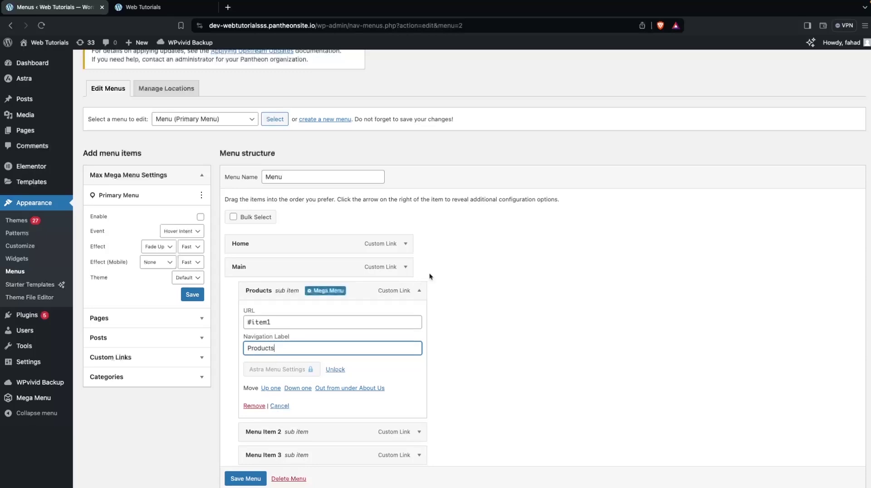
left_click(418, 290)
left_click(419, 314)
triple_click(301, 373)
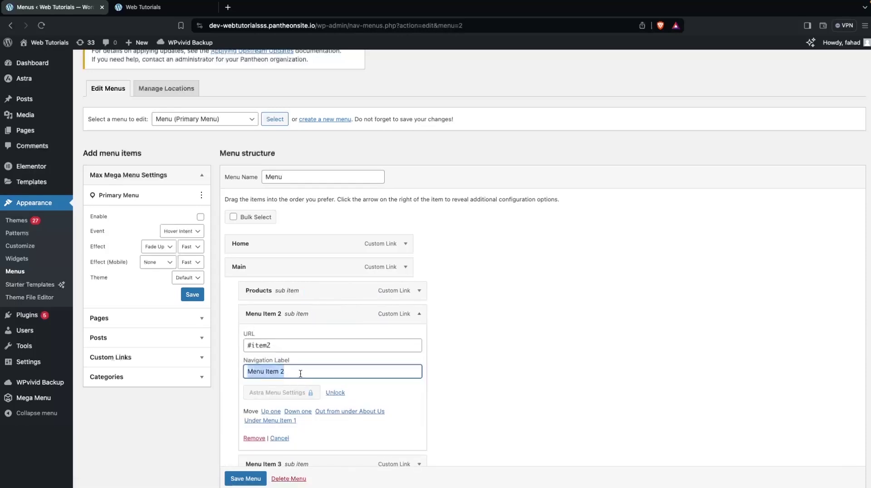
type("Category")
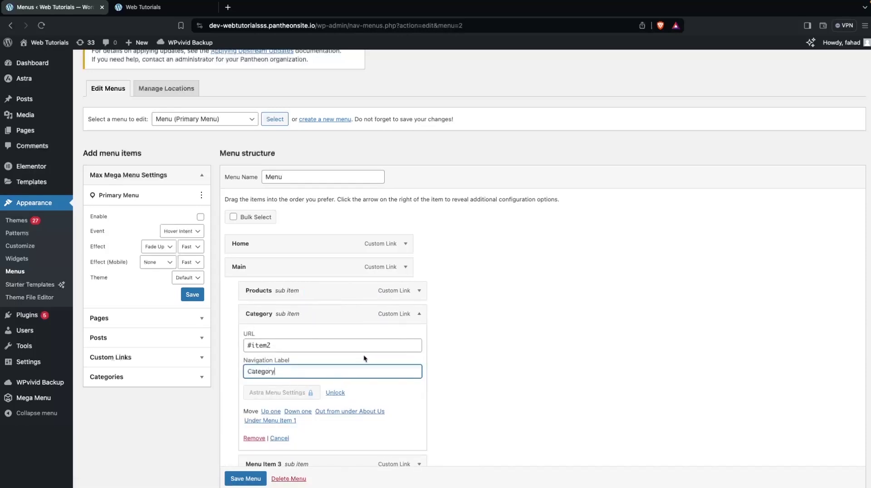
left_click(419, 313)
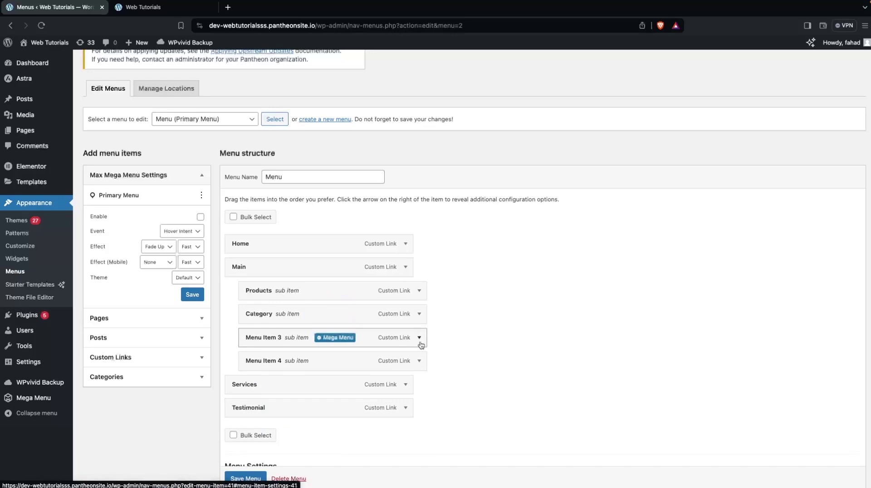
left_click(418, 338)
type("Policies")
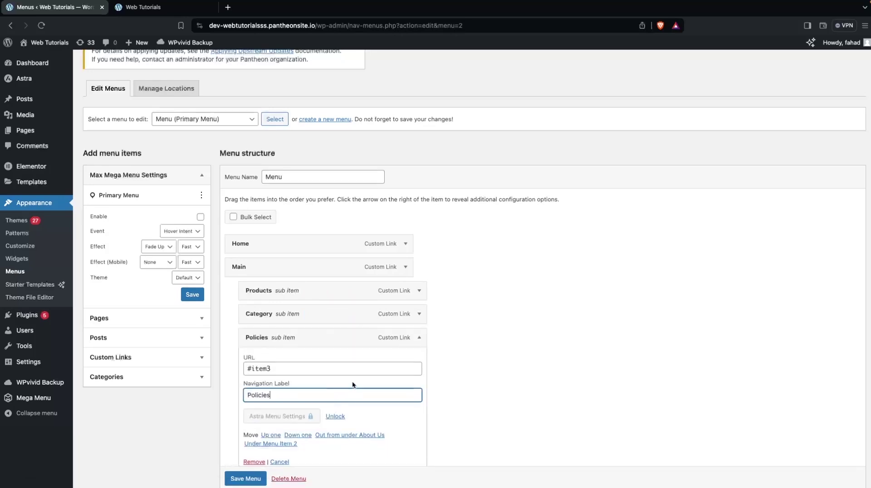
mouse_move(418, 340)
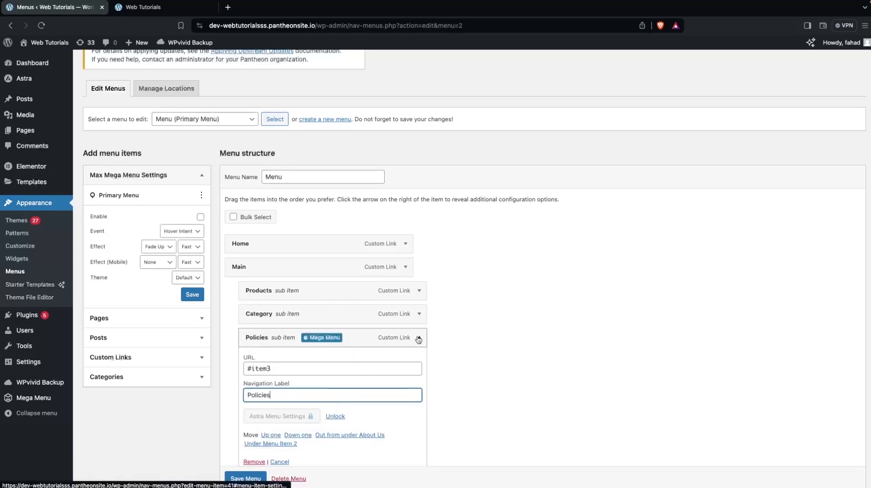
left_click(419, 337)
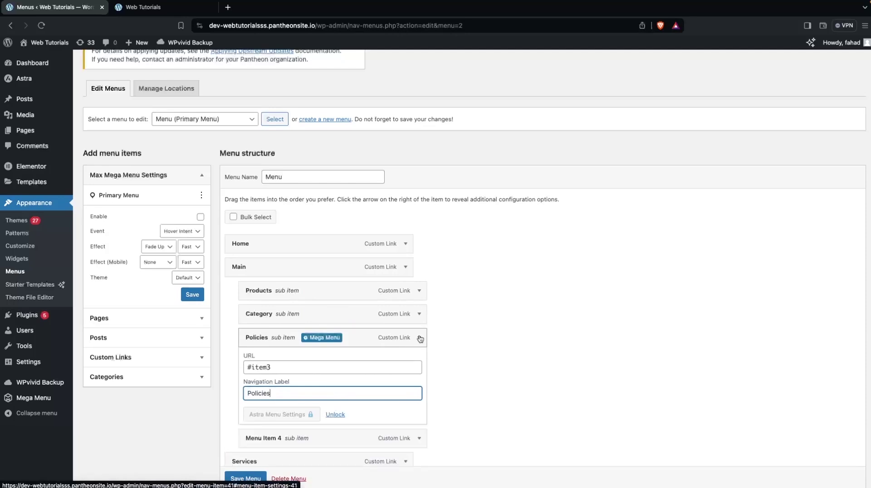
- Delete Menu Item 4 from the menu
scroll(321, 431, "down", 1)
scroll(288, 404, "down", 1)
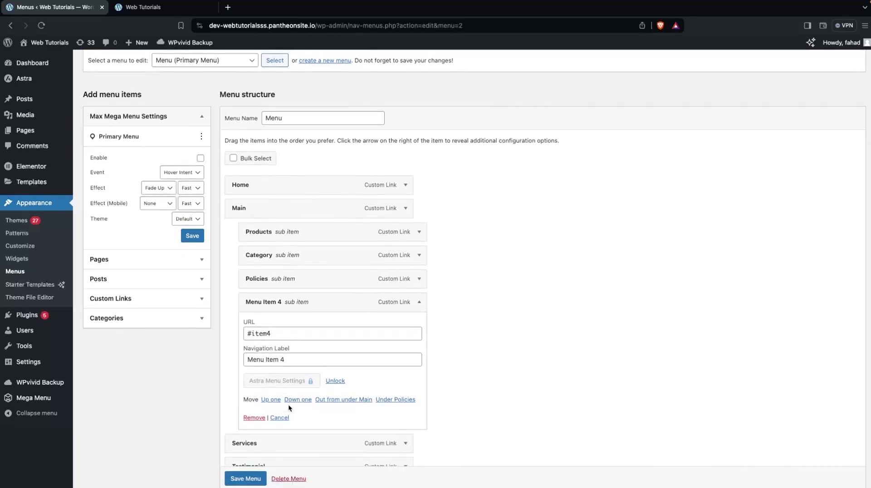
left_click(257, 418)
scroll(313, 311, "up", 2)
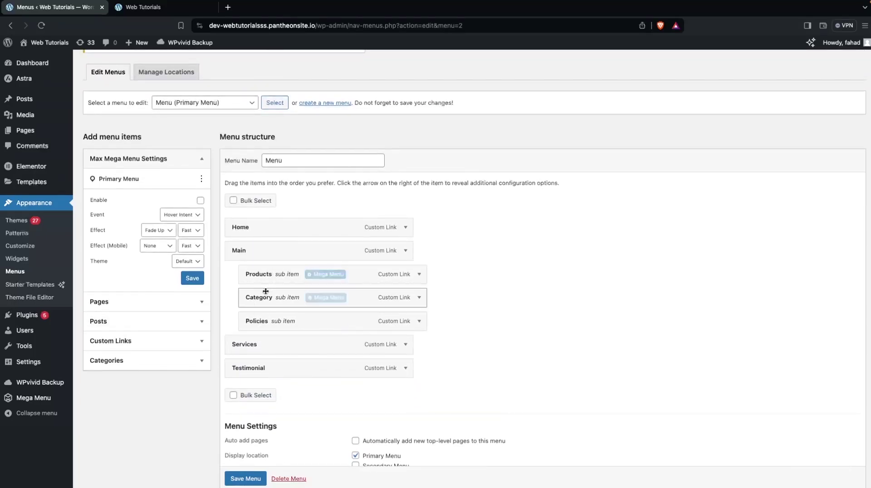
- Add custom links Macbook M1, Dell XPS, iPhone 15, Laptops, Mobile Phones and LED with URL #
left_click(201, 339)
left_click(167, 265)
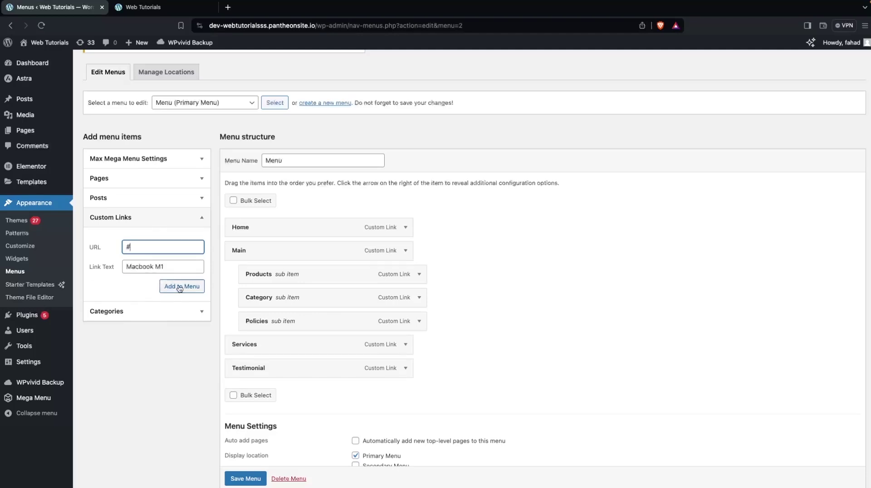
left_click(182, 287)
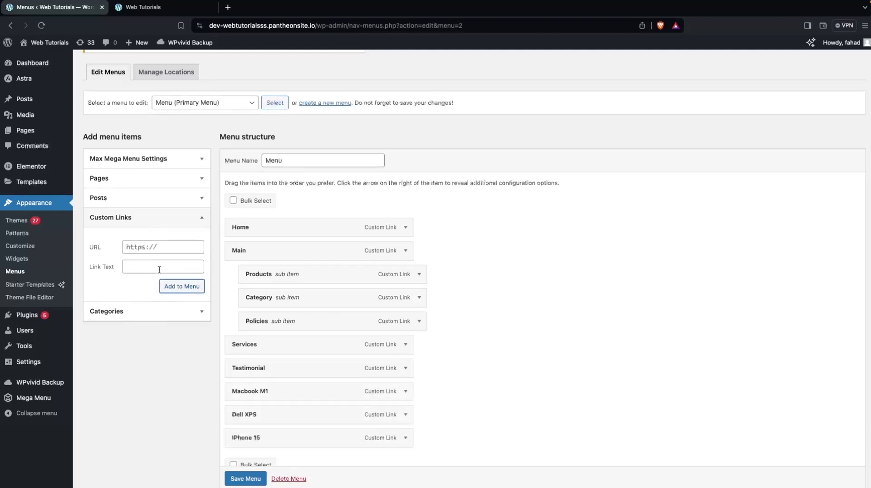
left_click(153, 269)
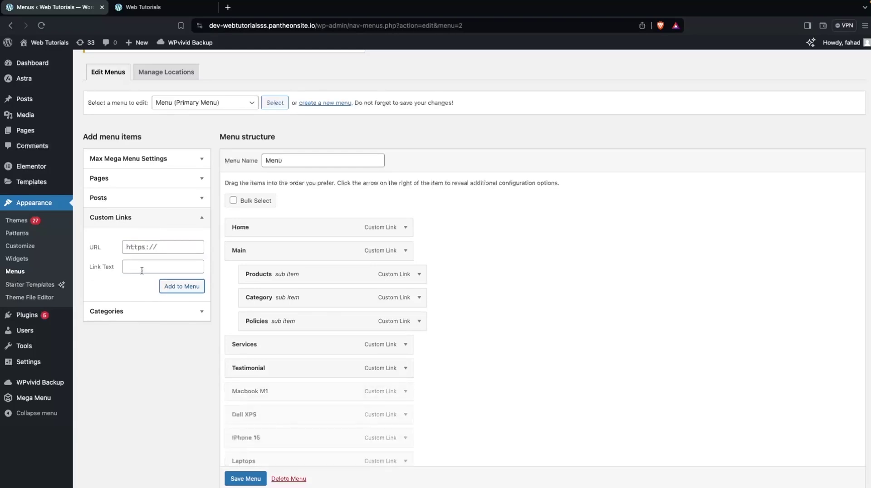
left_click(141, 268)
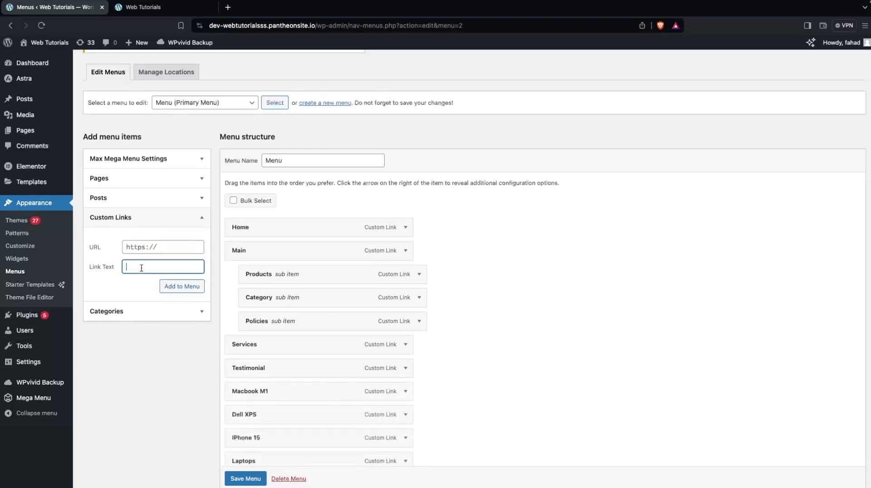
type("Mobile Phones")
left_click(142, 247)
triple_click(148, 268)
key("BackSpace")
left_click(177, 287)
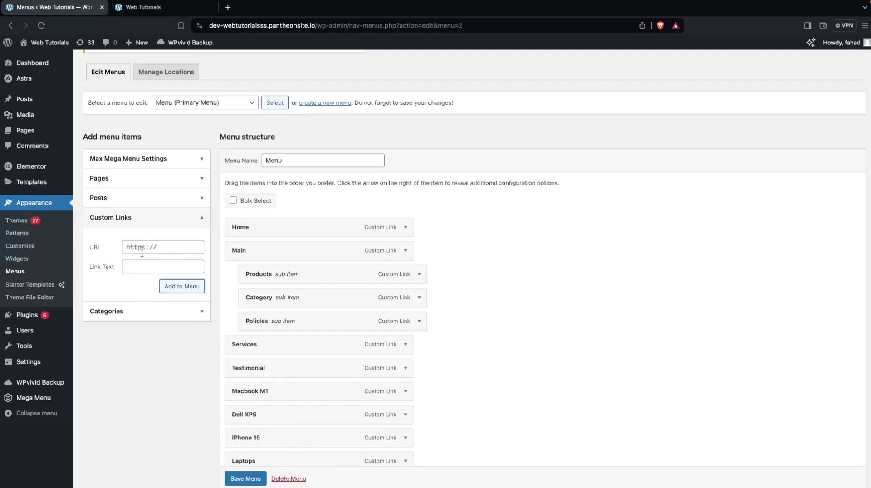
- Add the Privacy Policies and 'Retutn Policies' custom links with URL #
left_click(137, 267)
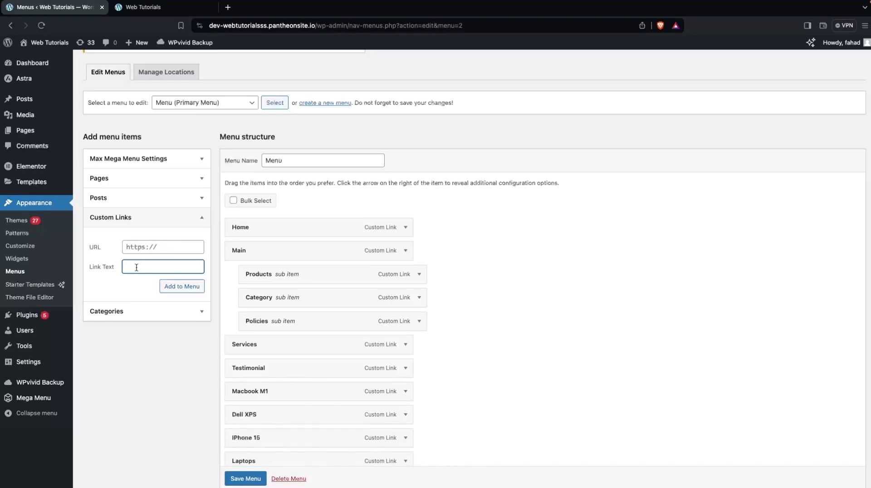
type("Privacy Policies")
left_click(174, 249)
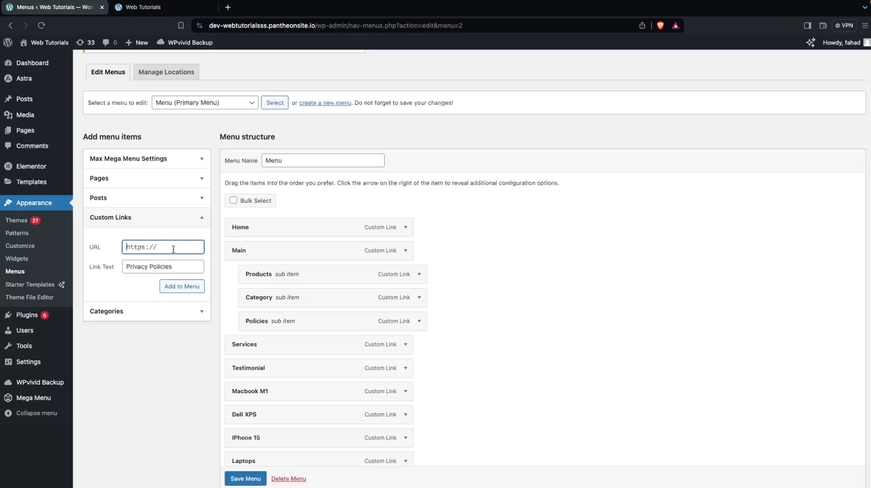
type("#")
triple_click(151, 268)
key("BackSpace")
type("Ret")
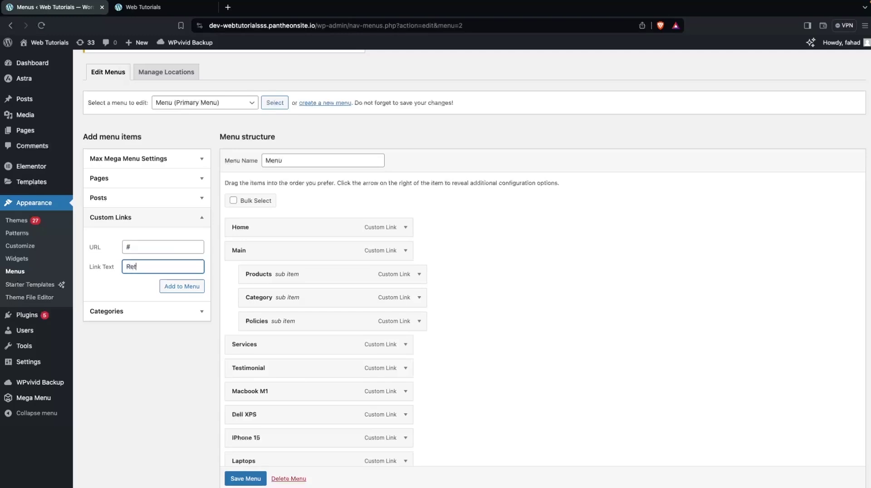
type("utn Policies")
left_click(169, 287)
scroll(183, 297, "down", 3)
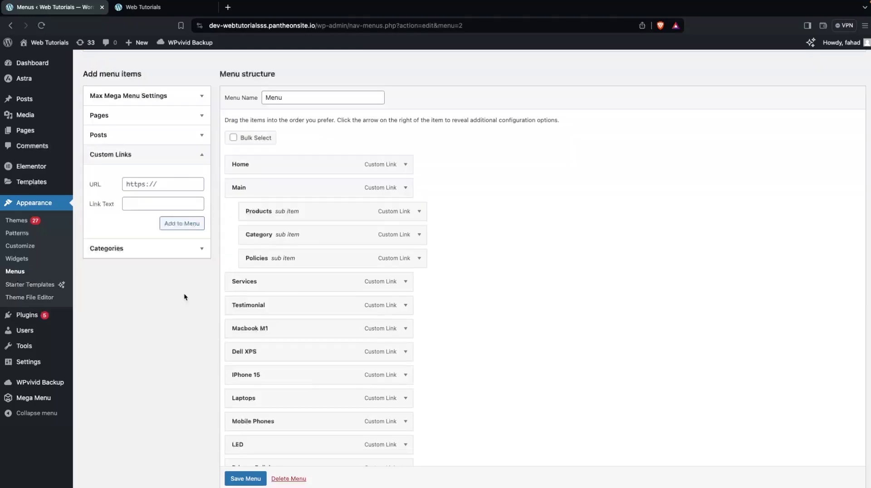
- Nest Macbook M1, Dell XPS, iPhone 15 under Products and Laptops, Mobile Phones, LEDs under Category
scroll(253, 308, "down", 2)
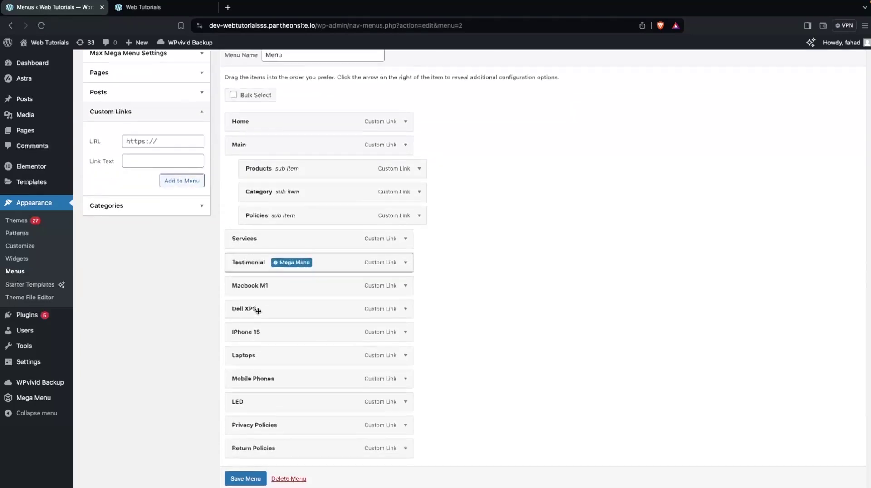
left_click_drag(277, 290, 287, 187)
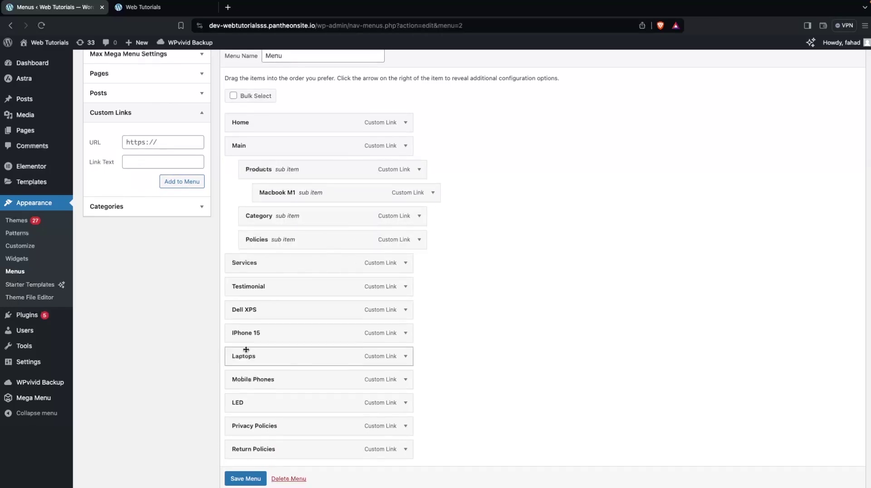
left_click_drag(266, 309, 282, 201)
left_click_drag(268, 309, 295, 216)
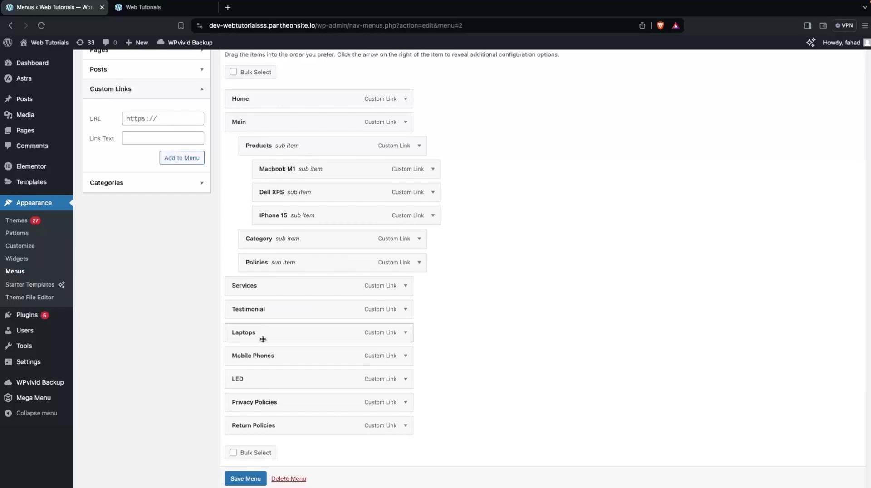
left_click_drag(264, 332, 276, 248)
left_click_drag(263, 358, 274, 286)
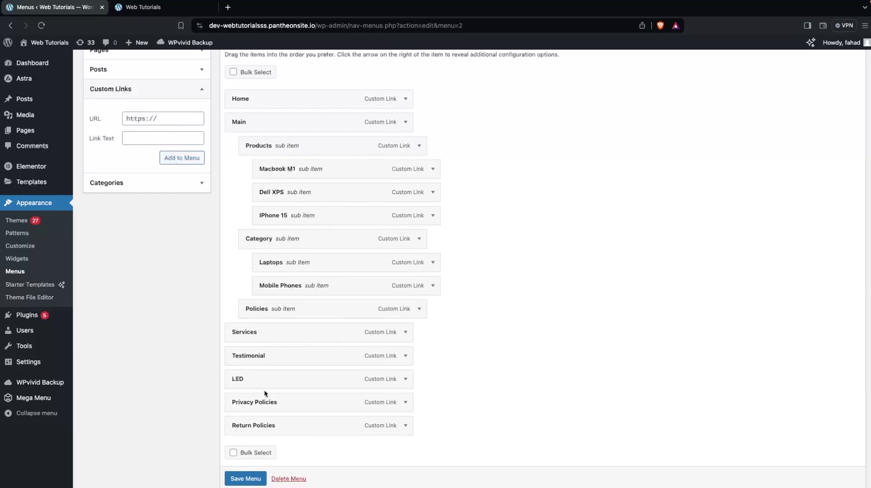
left_click_drag(268, 377, 260, 304)
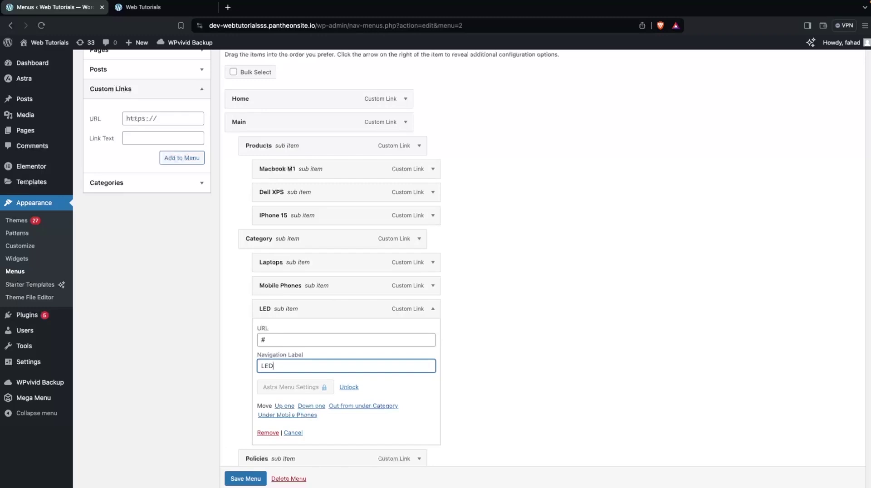
type("s")
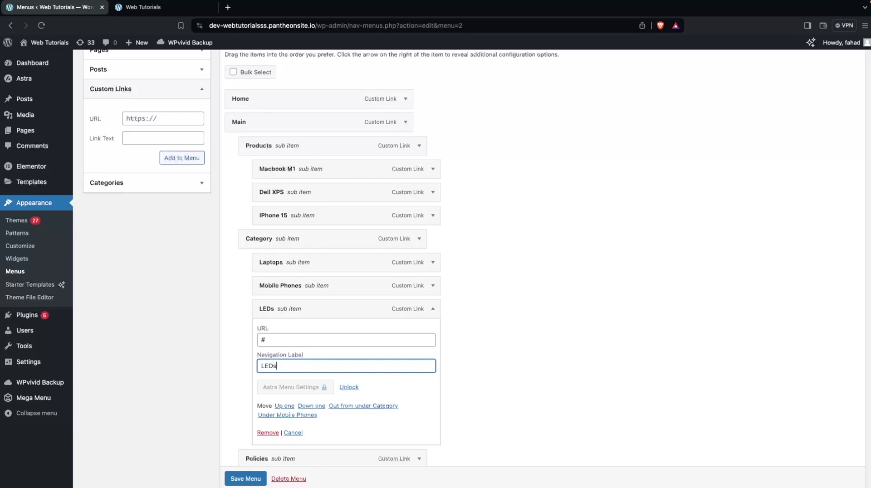
left_click(433, 308)
- Nest Privacy Policies and Return Policies under Policies and save the menu
scroll(267, 338, "down", 2)
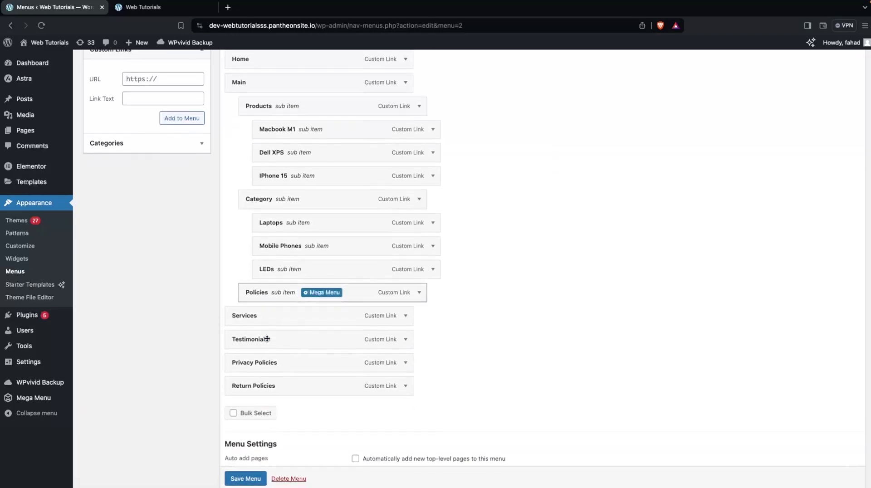
left_click_drag(266, 366, 283, 303)
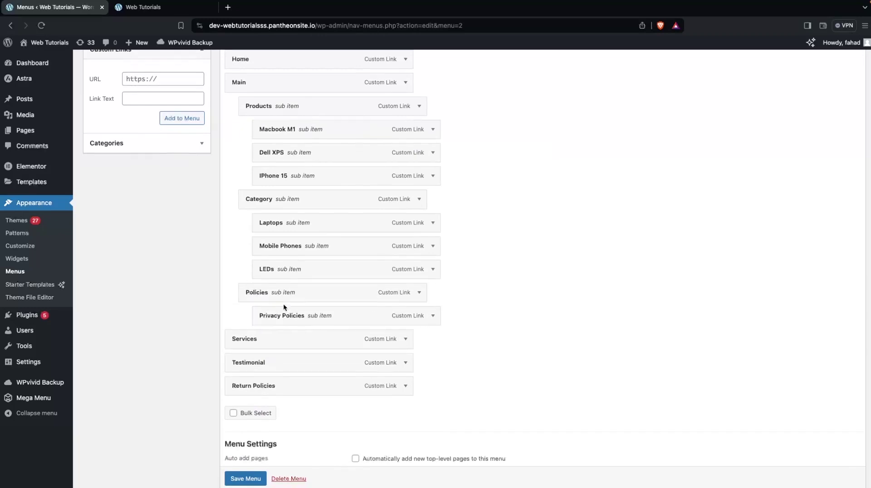
left_click_drag(263, 390, 294, 340)
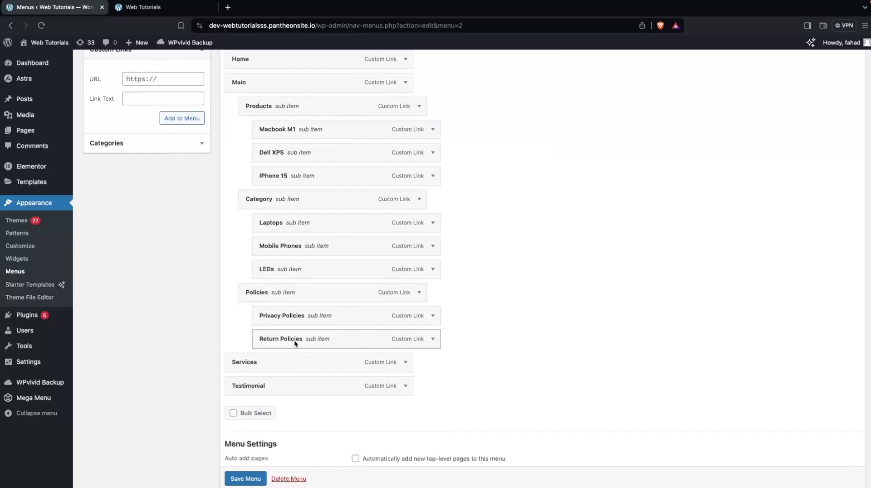
mouse_move(283, 100)
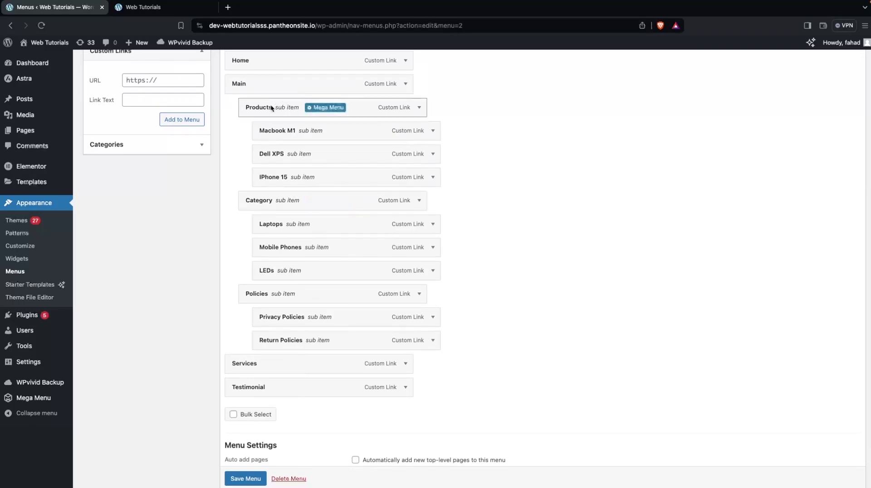
scroll(292, 309, "down", 1)
scroll(293, 308, "down", 1)
scroll(245, 477, "down", 1)
left_click(245, 479)
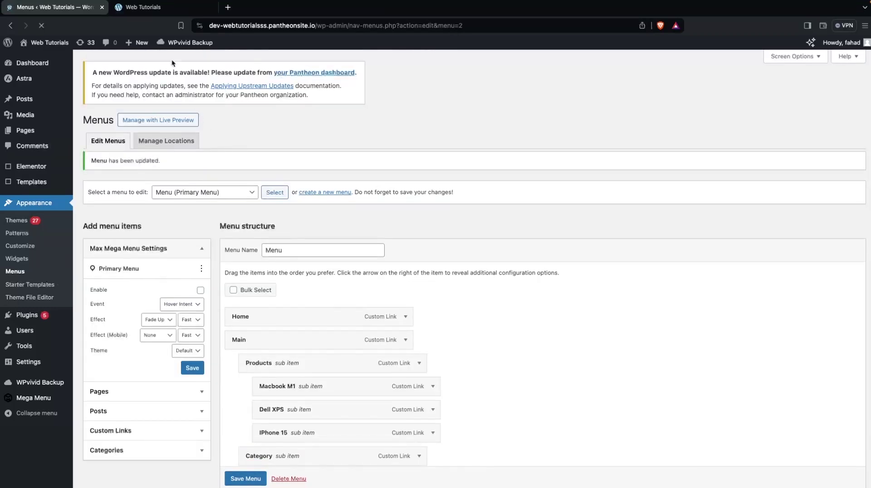
left_click(168, 8)
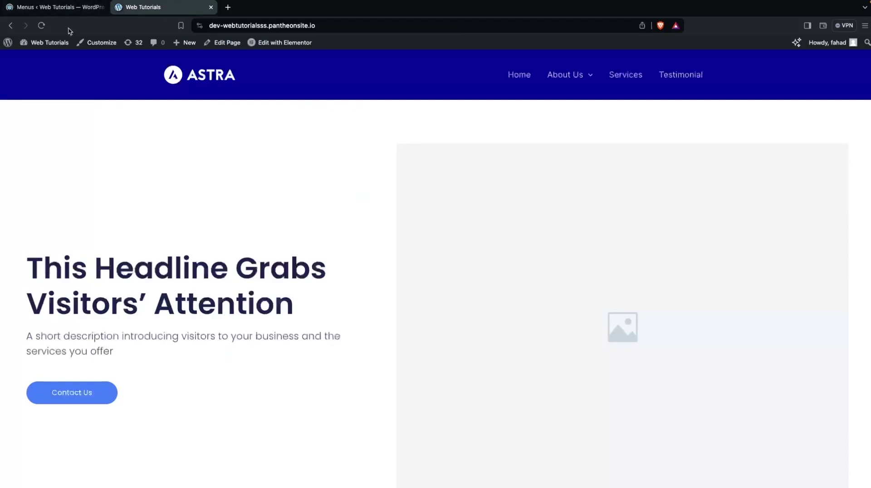
left_click(41, 26)
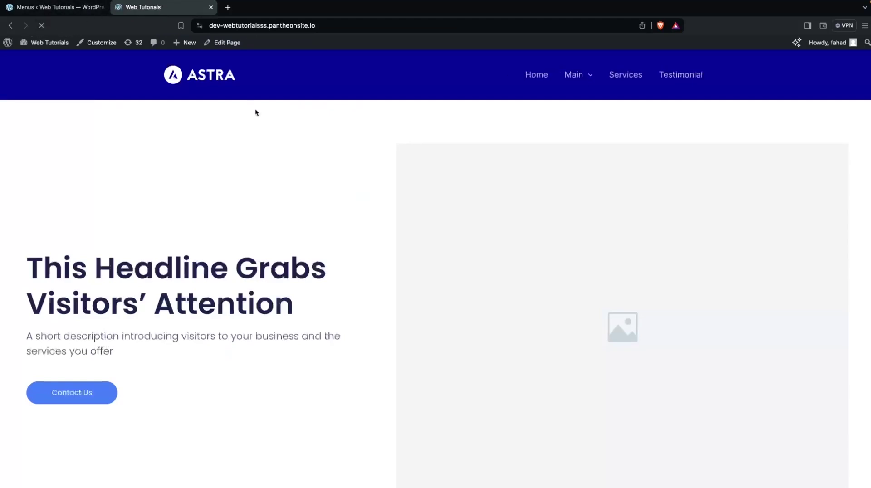
mouse_move(579, 82)
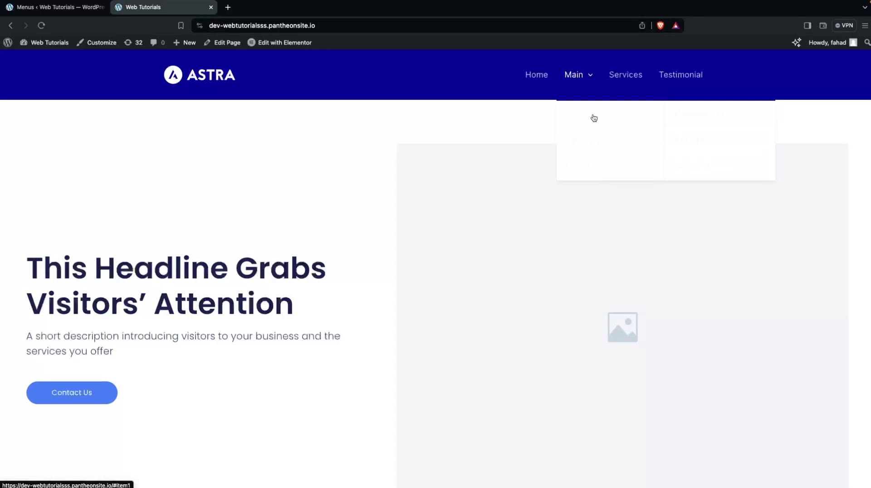
left_click(66, 8)
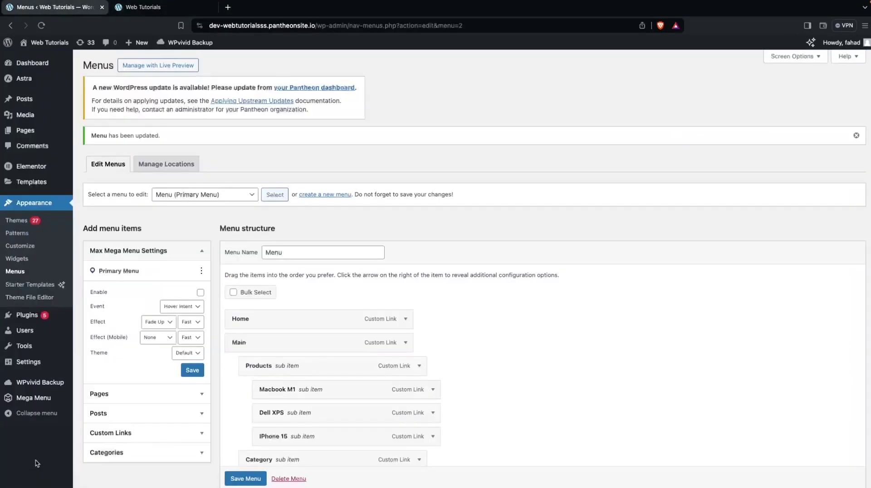
- Enable Max Mega Menu for the Primary Menu location and save the setting
left_click(36, 403)
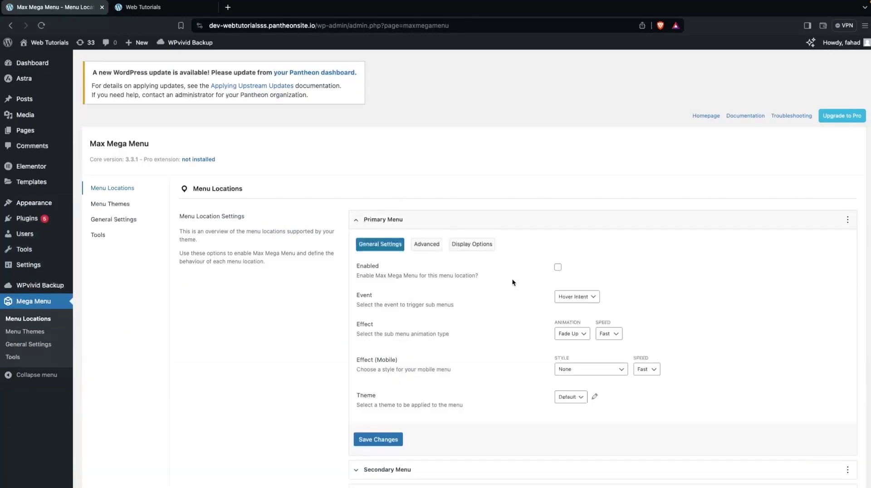
left_click(558, 267)
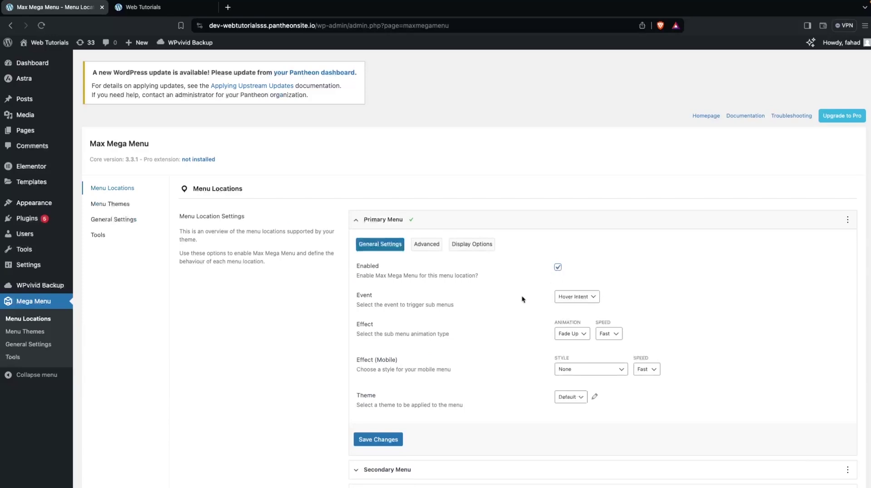
left_click(377, 440)
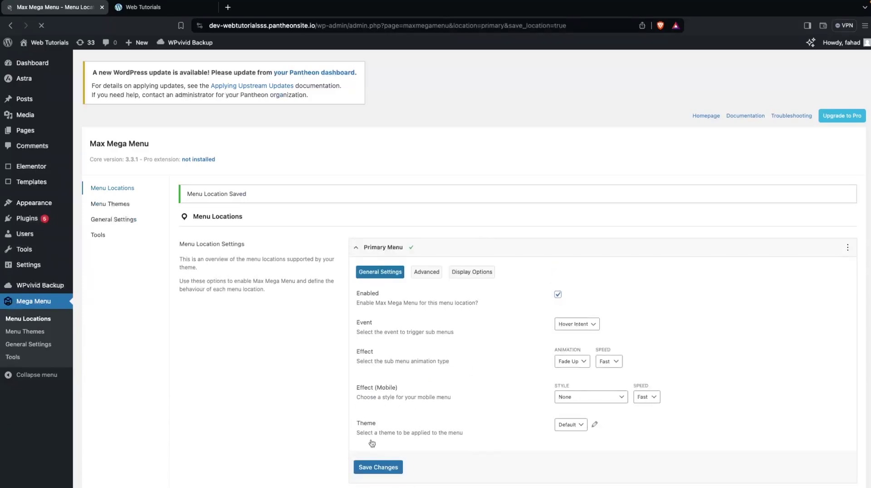
- Reload the live site to check the mega menu dropdowns, then return to the admin
left_click(150, 10)
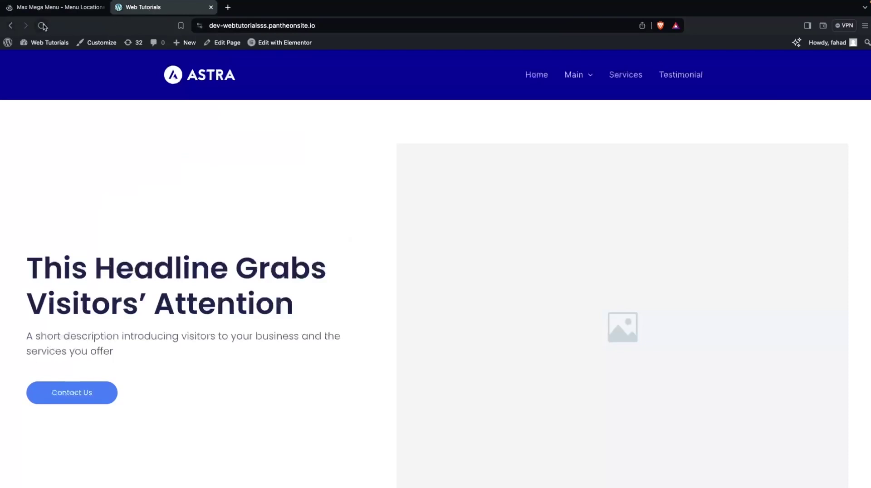
left_click(43, 26)
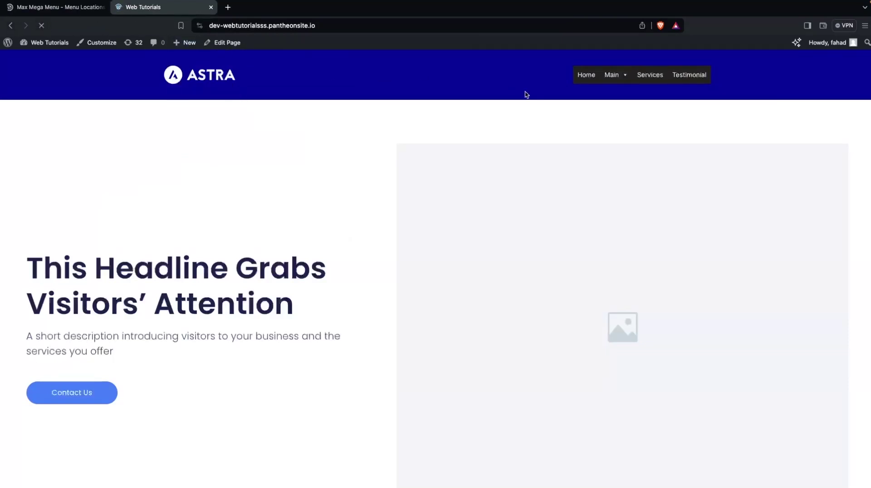
mouse_move(624, 75)
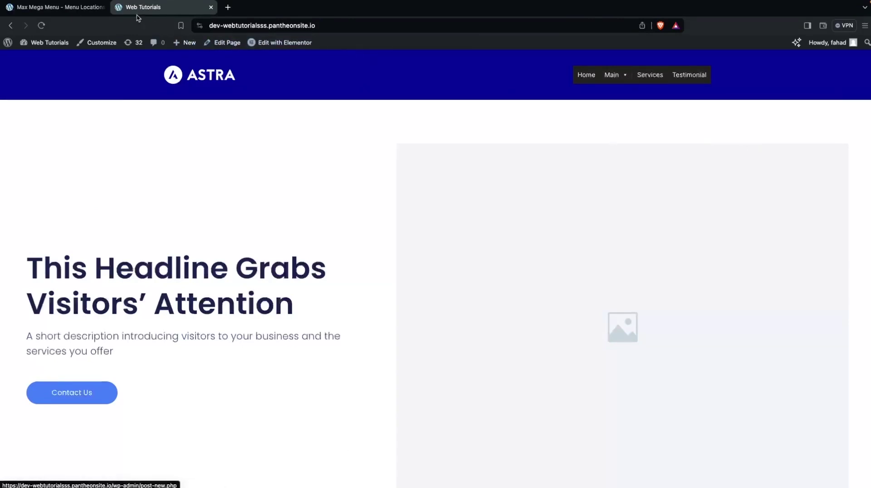
left_click(59, 7)
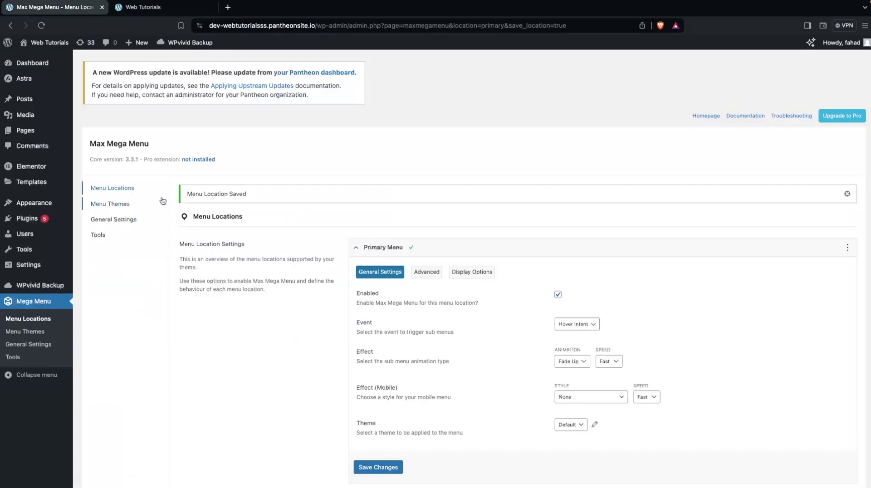
- Set the Menu Bar background alpha to 0 in the Default theme and save it
left_click(114, 208)
scroll(365, 301, "down", 3)
scroll(364, 301, "down", 2)
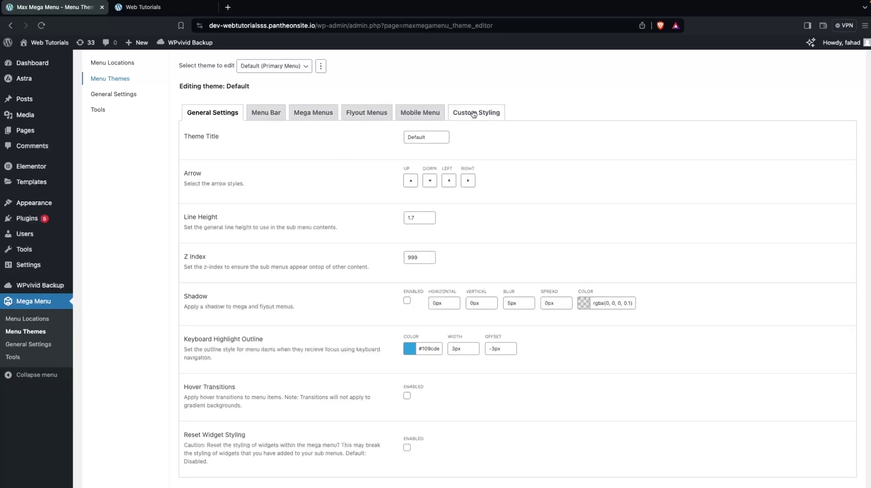
left_click(267, 118)
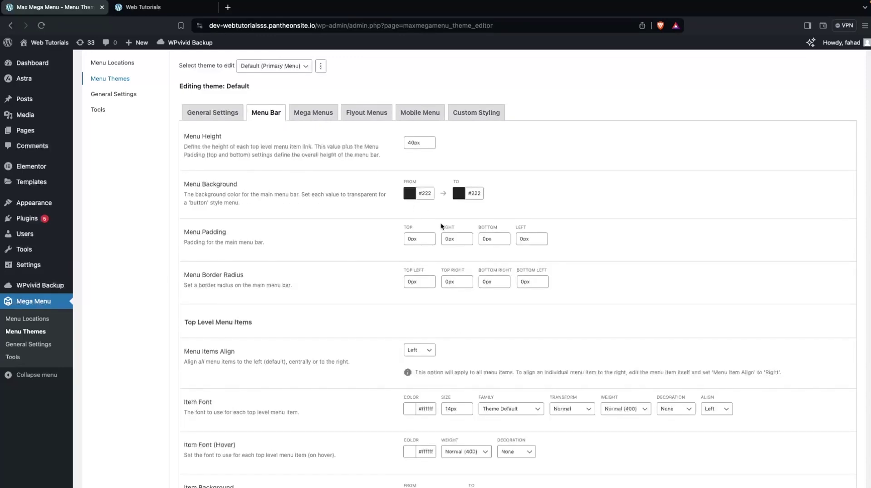
left_click(409, 194)
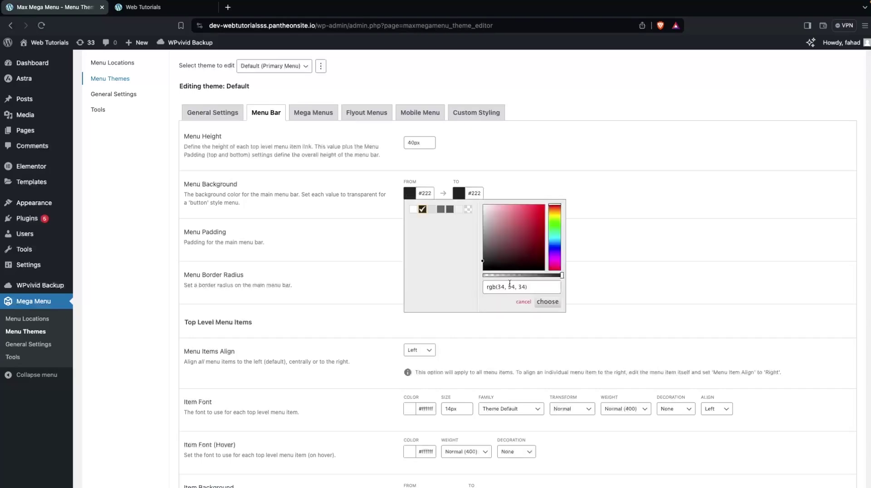
left_click_drag(511, 276, 483, 276)
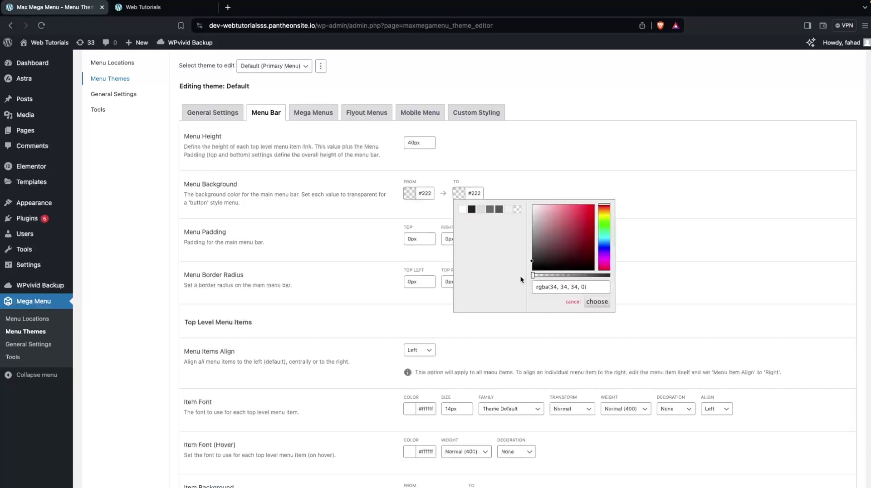
left_click(595, 299)
scroll(331, 282, "down", 7)
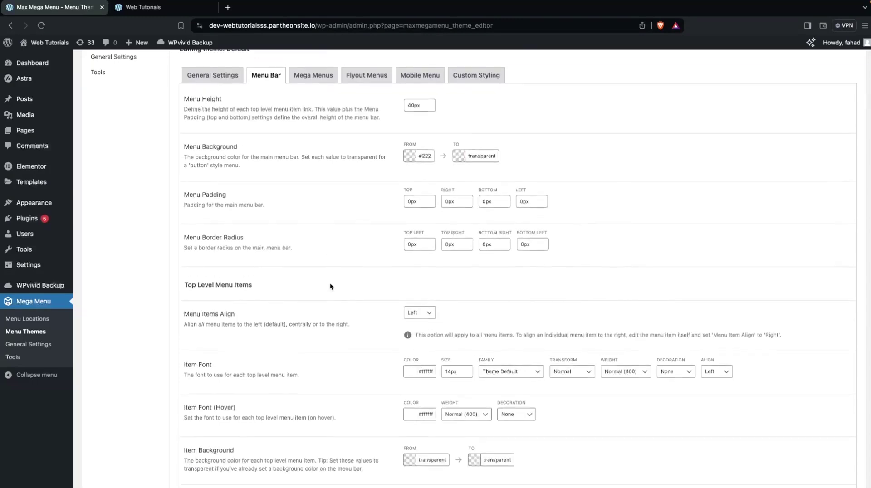
scroll(330, 286, "down", 5)
left_click(199, 425)
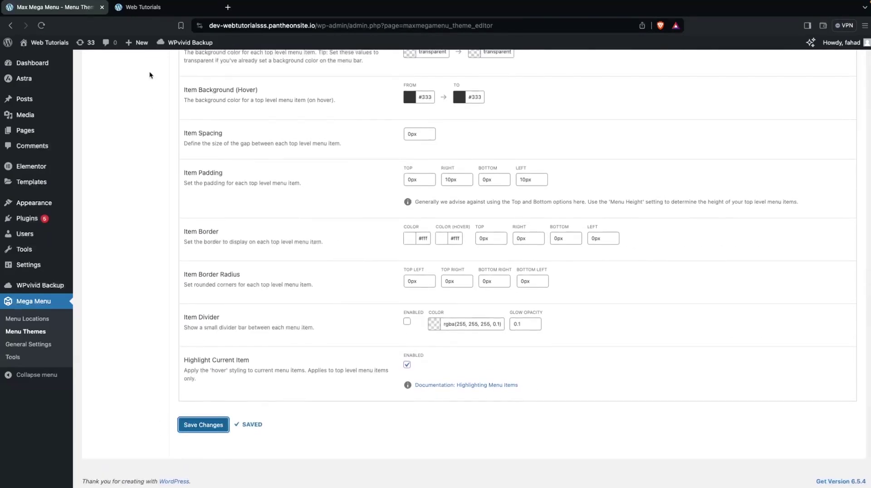
- Reload the live site to check the transparent menu bar, then return to the theme editor
left_click(154, 13)
key("super+r")
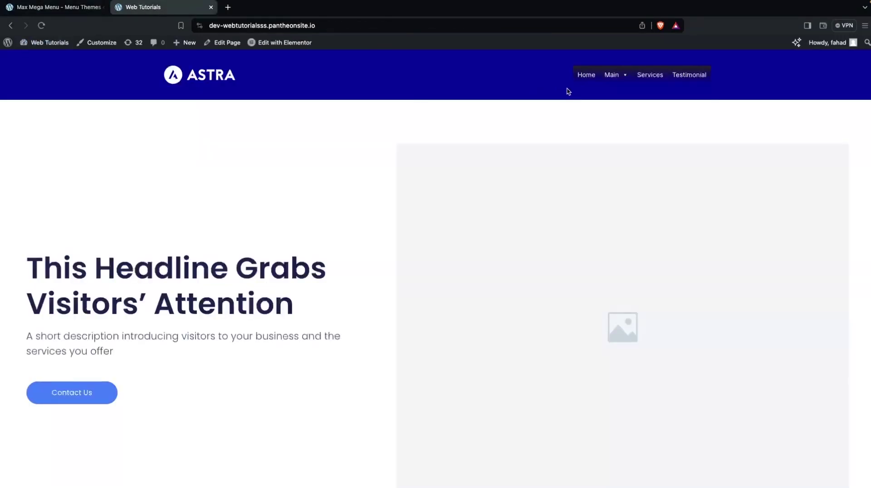
left_click(39, 9)
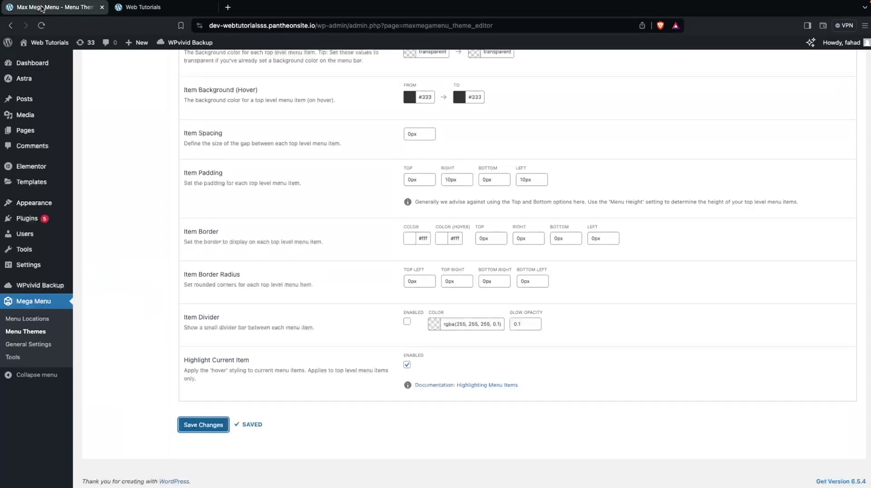
- Set the menu bar padding to 20px
scroll(292, 170, "up", 10)
scroll(330, 314, "down", 1)
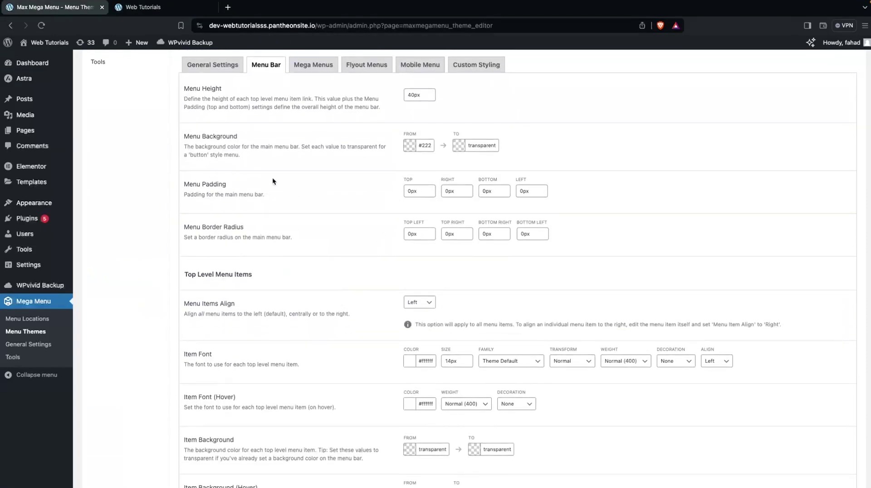
left_click(403, 190)
type("2")
left_click(446, 191)
type("2")
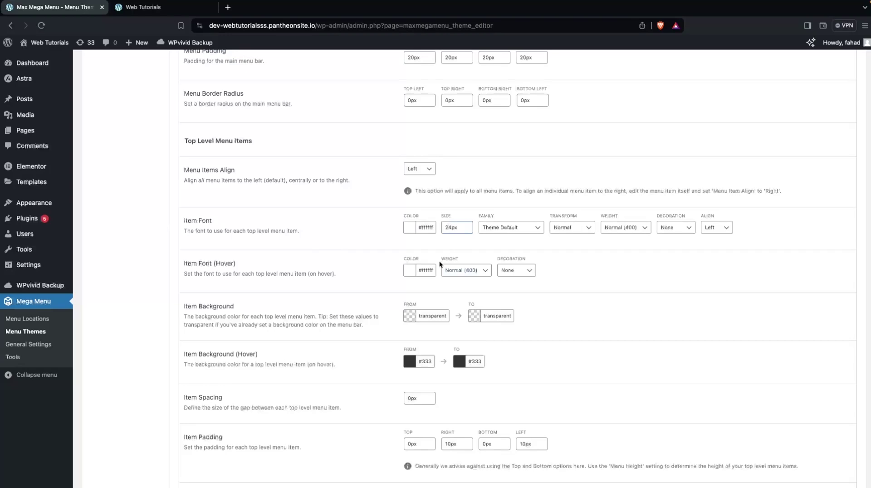
- Make both Item Background (Hover) colours transparent, save the theme, and view the site
scroll(439, 264, "down", 3)
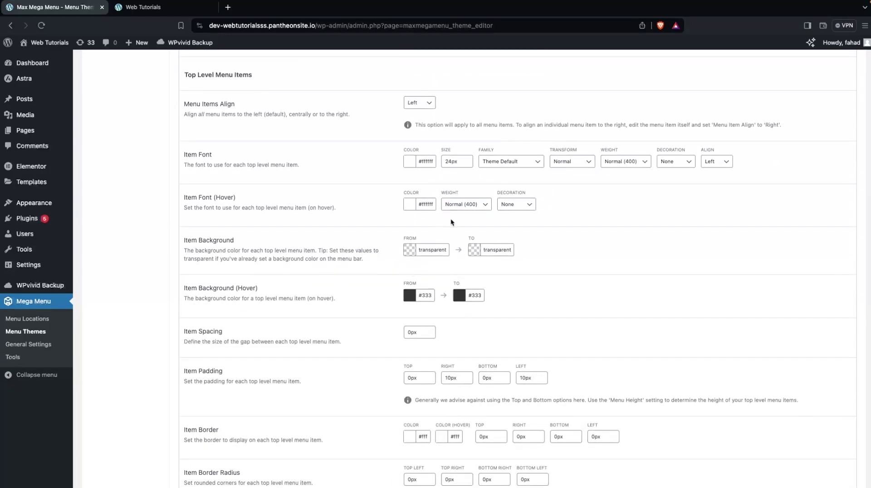
scroll(430, 231, "down", 5)
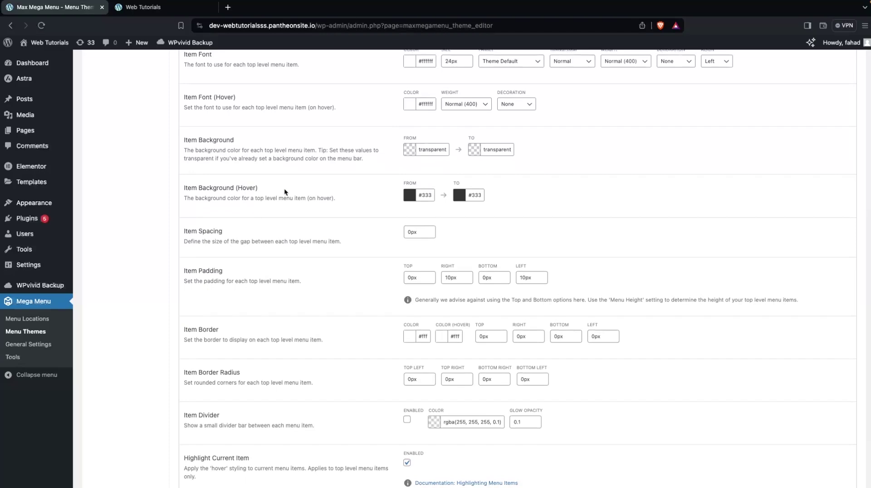
left_click(411, 195)
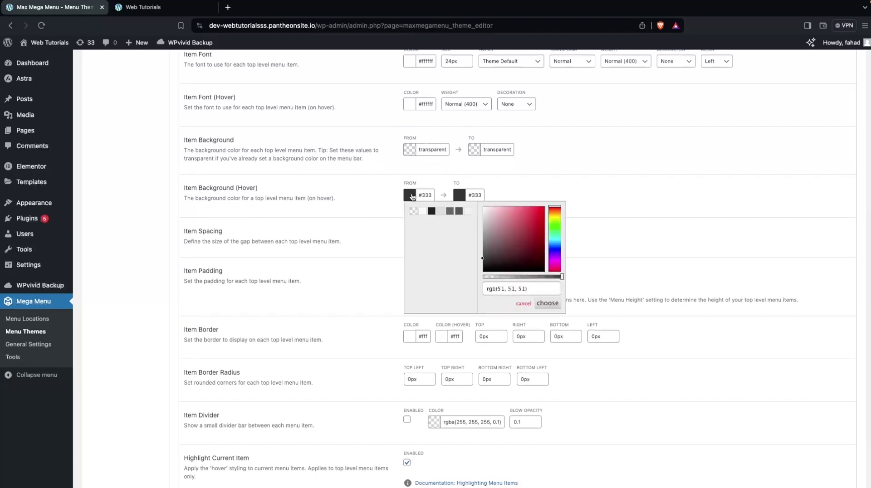
left_click(416, 212)
left_click(459, 195)
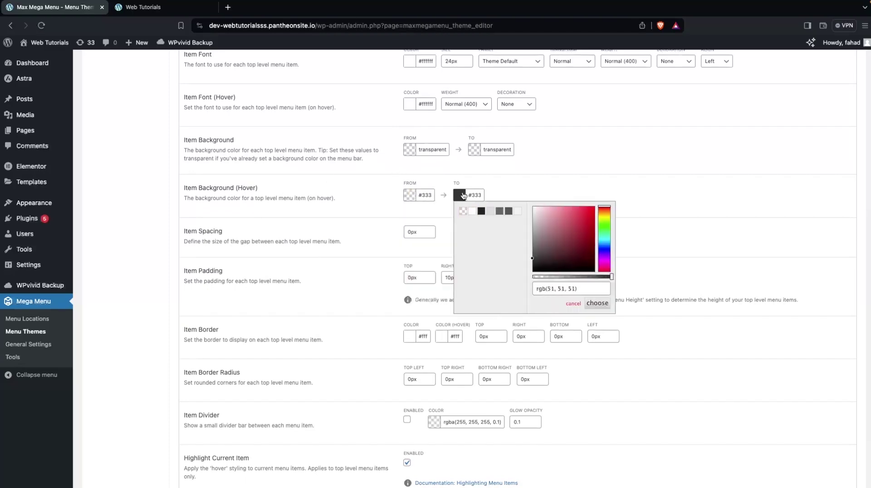
left_click(465, 211)
left_click(404, 231)
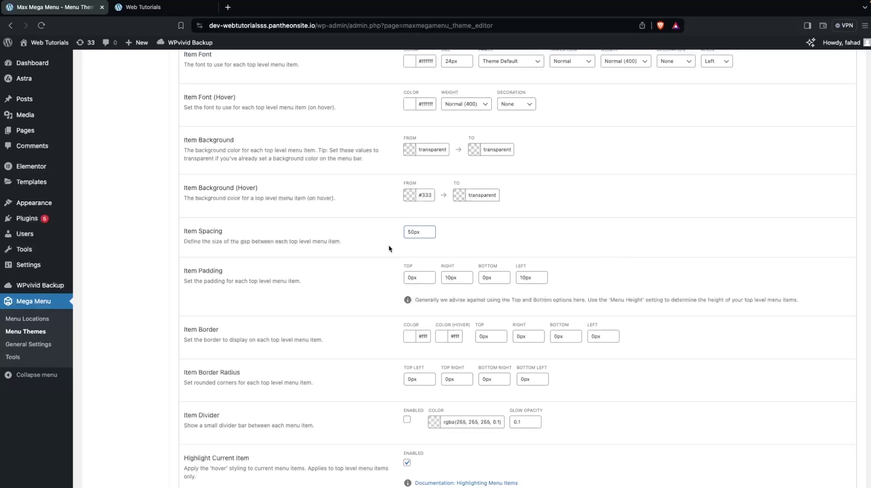
scroll(348, 272, "down", 3)
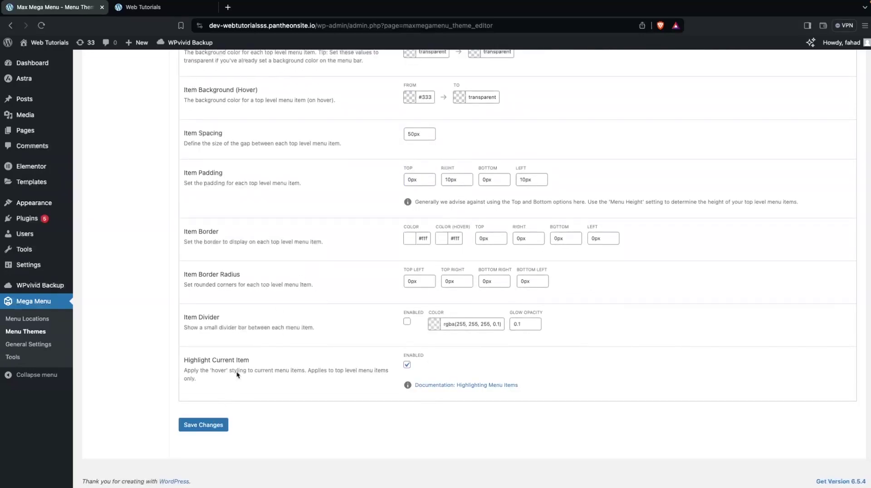
left_click(212, 425)
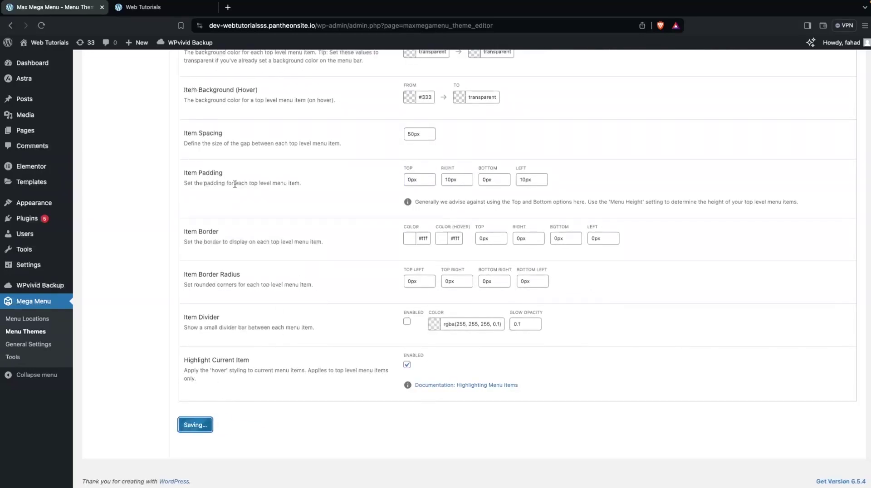
left_click(156, 8)
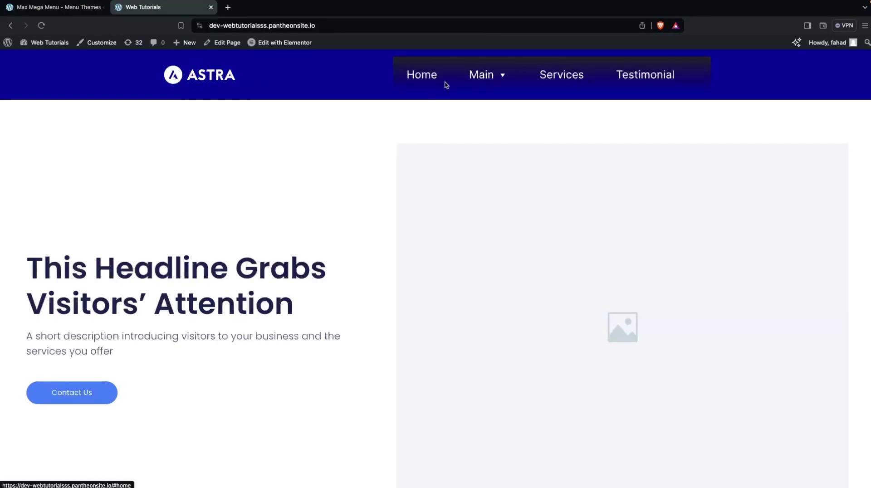
- Reopen the Menu Background colour chooser and close it without changes
left_click(58, 9)
scroll(344, 196, "up", 5)
scroll(345, 196, "down", 1)
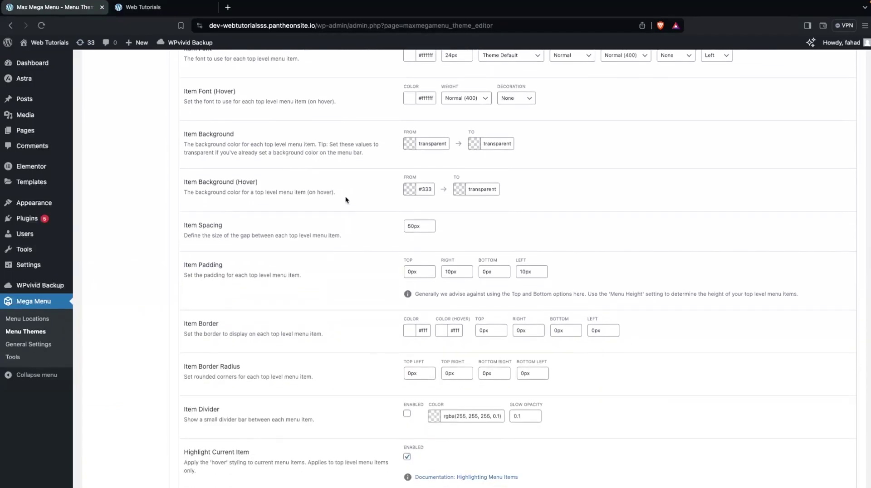
scroll(380, 144, "up", 1)
scroll(449, 114, "up", 1)
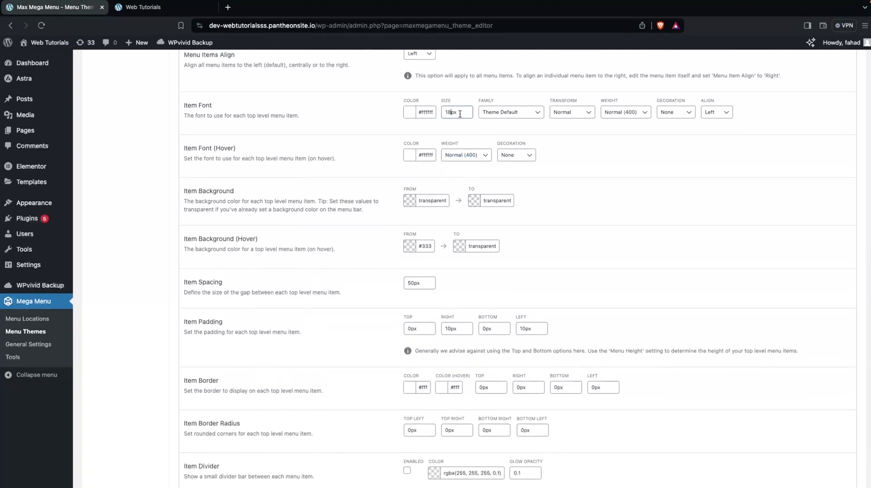
scroll(455, 112, "up", 6)
scroll(459, 113, "down", 3)
scroll(459, 113, "up", 2)
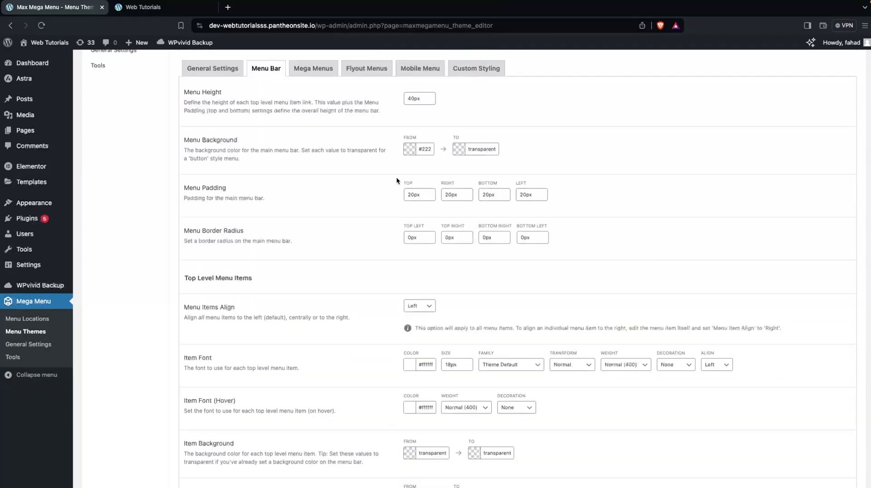
left_click(409, 151)
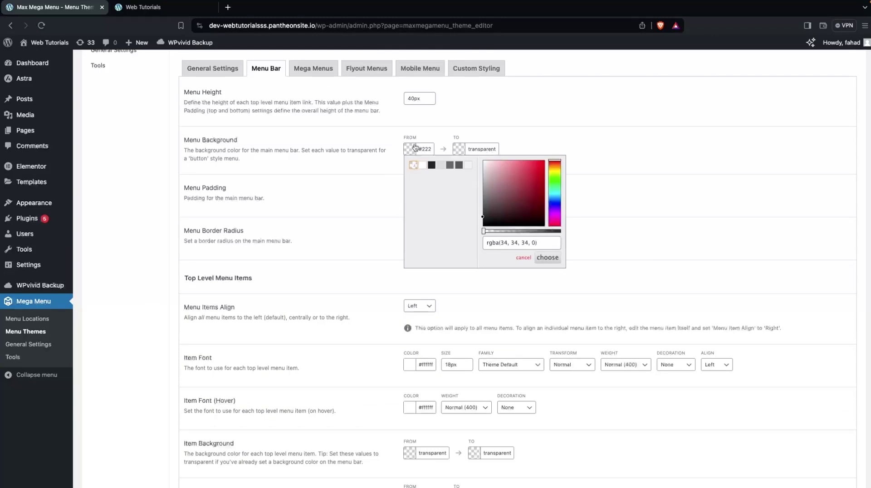
left_click(390, 355)
- Save the theme and reload the live site to check the 18px menu items
scroll(390, 356, "down", 9)
left_click(218, 424)
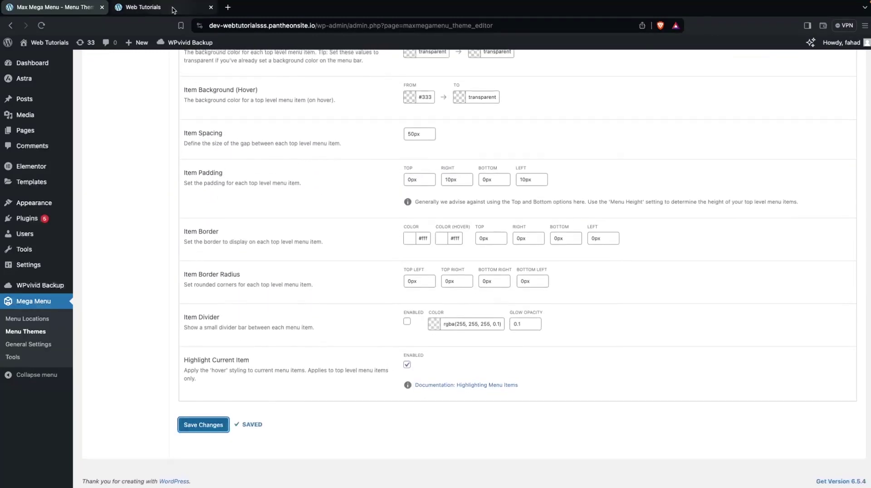
left_click(144, 7)
left_click(40, 26)
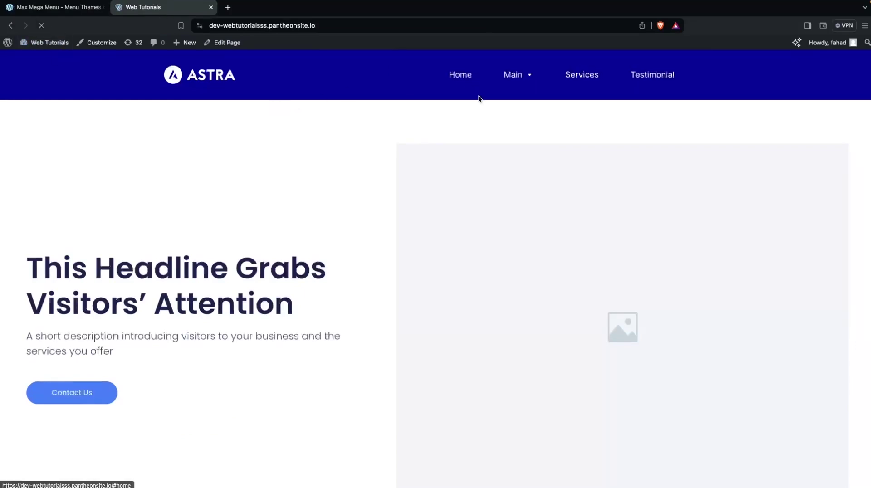
mouse_move(524, 78)
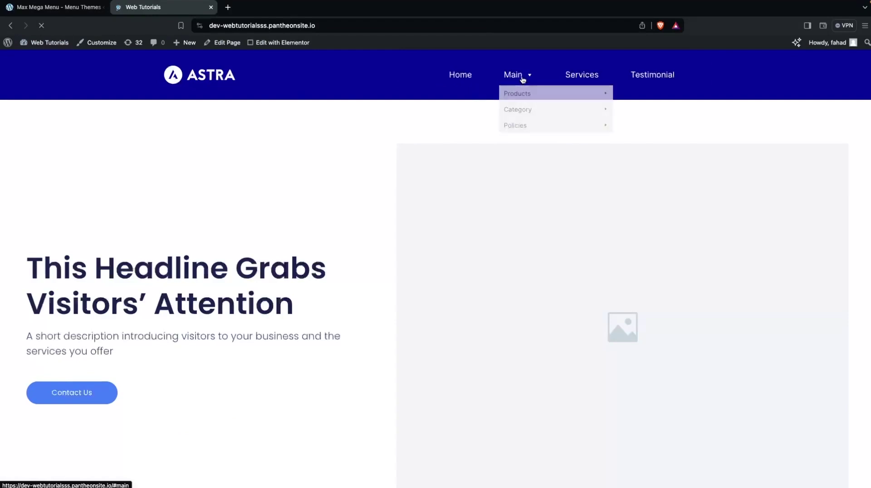
left_click(55, 7)
scroll(294, 291, "up", 15)
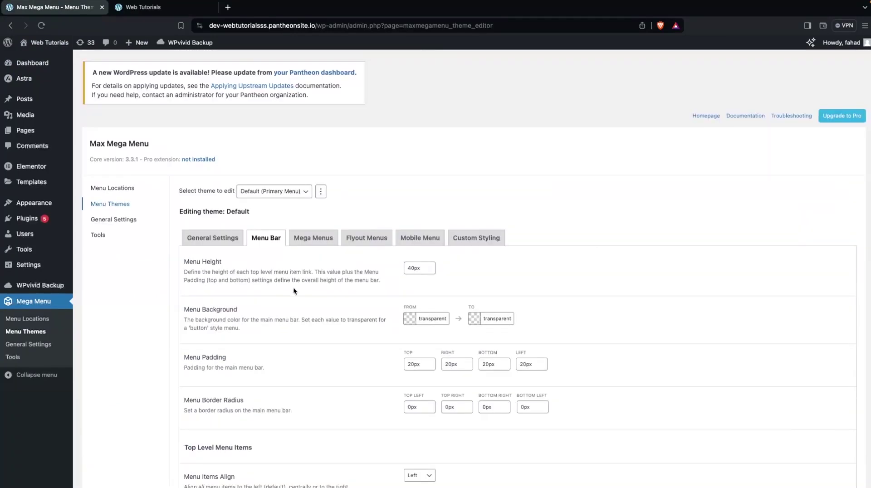
- Review the mega menu panel styling settings in the theme editor
left_click(322, 238)
scroll(316, 339, "down", 2)
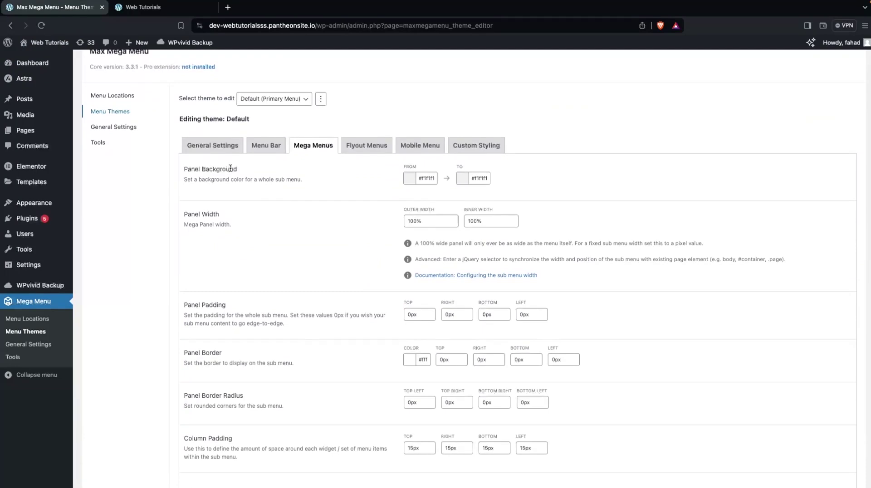
scroll(223, 214, "down", 1)
scroll(223, 190, "down", 2)
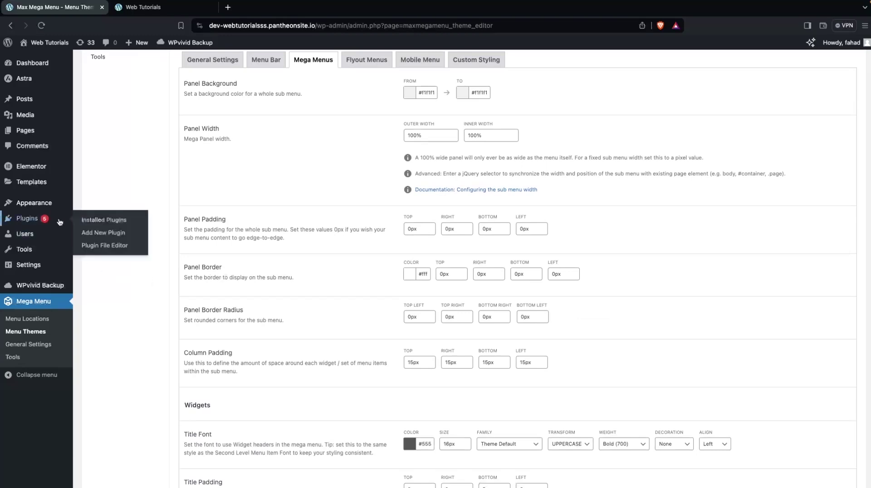
- In the menu editor, set Main's submenu display mode to Mega Menu - Grid Layout
mouse_move(43, 204)
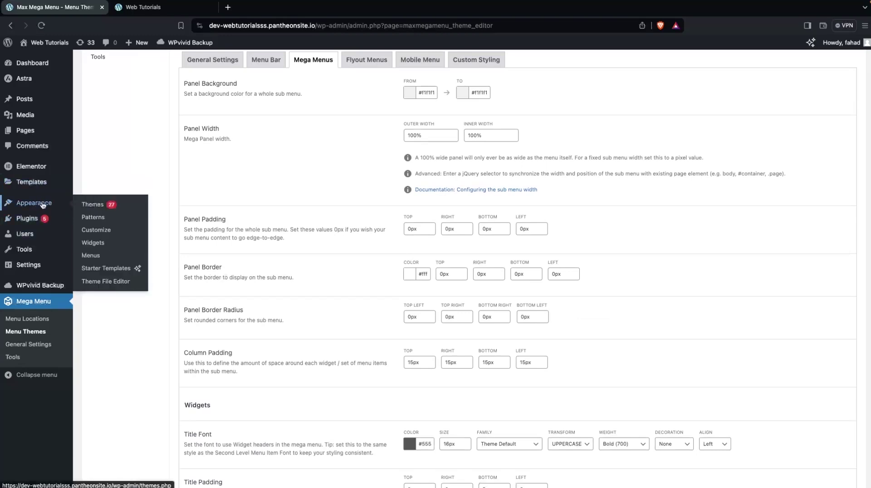
left_click(96, 257)
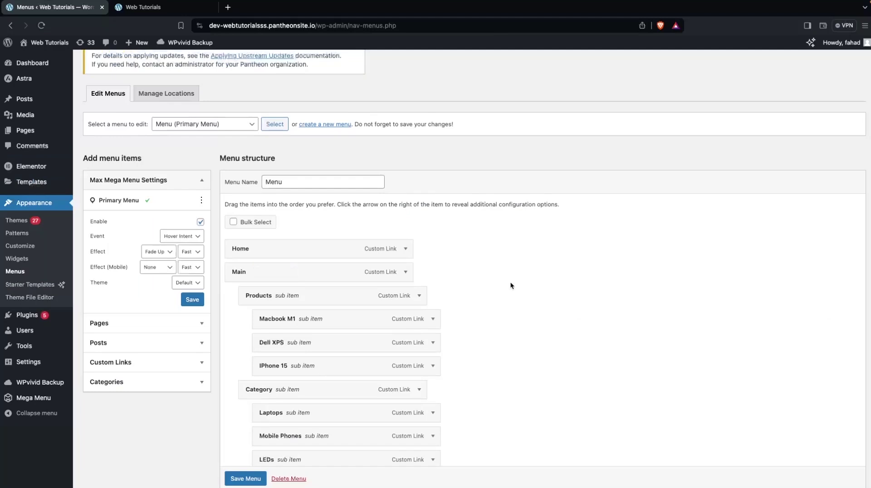
mouse_move(345, 271)
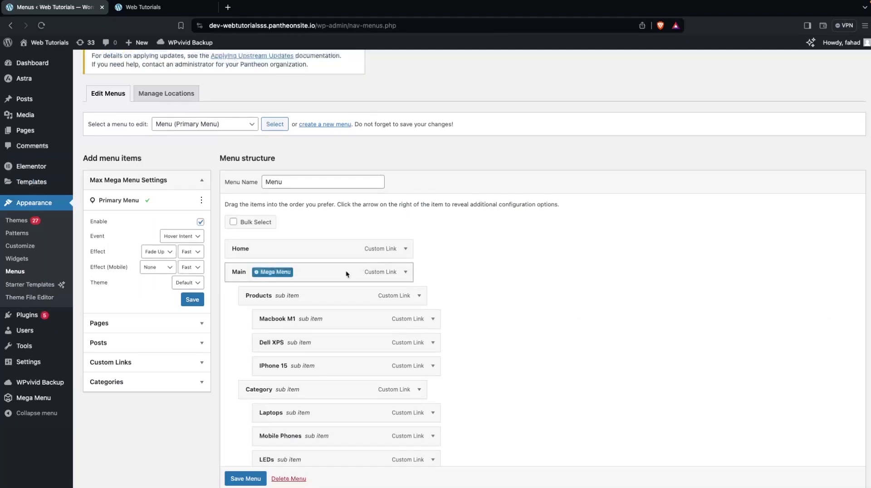
left_click(285, 272)
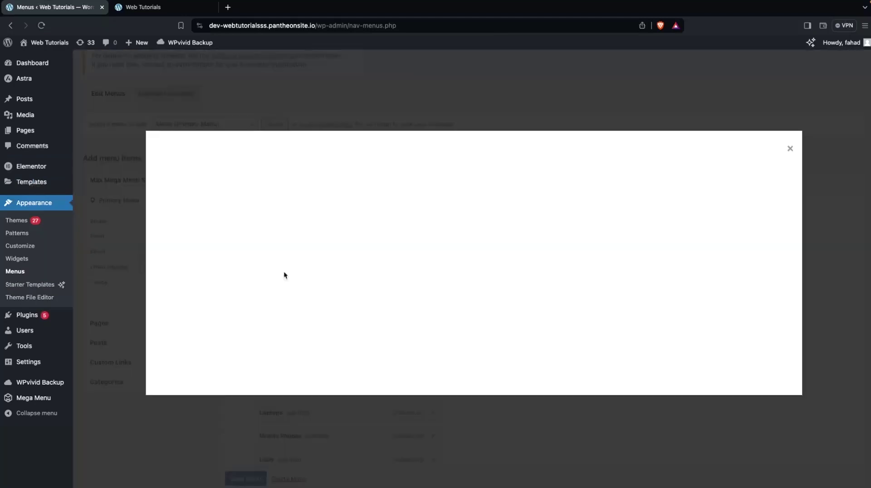
left_click(351, 180)
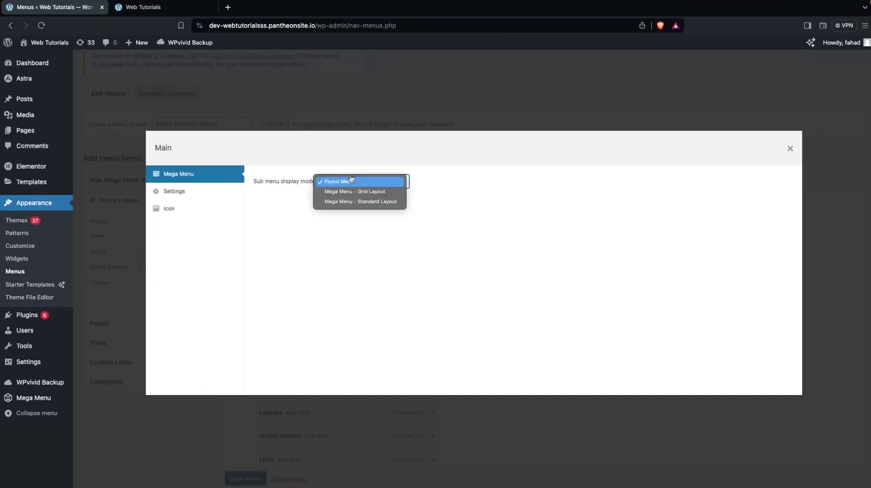
left_click(356, 192)
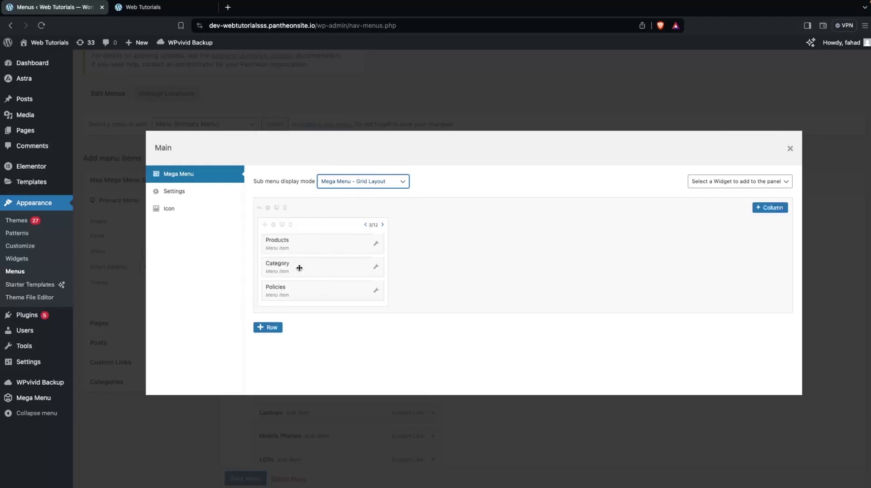
- Add two grid columns and move Category and Policies into the second and third columns
left_click(763, 210)
left_click(764, 211)
left_click_drag(331, 267, 455, 237)
left_click_drag(291, 264, 555, 240)
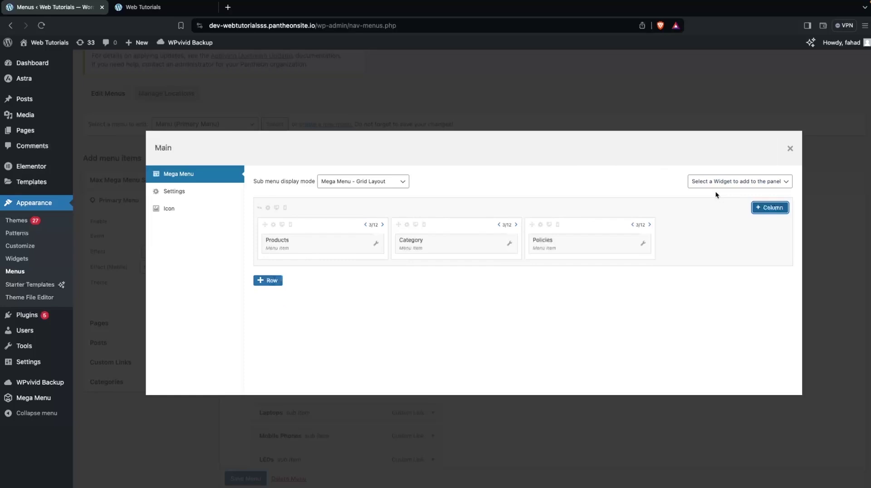
- Add an Image widget to the panel and place it under Policies
left_click(739, 182)
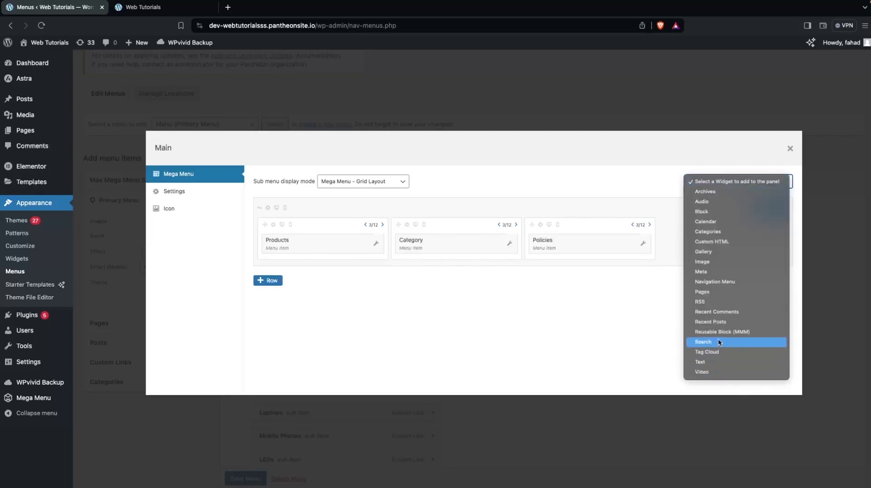
left_click(705, 262)
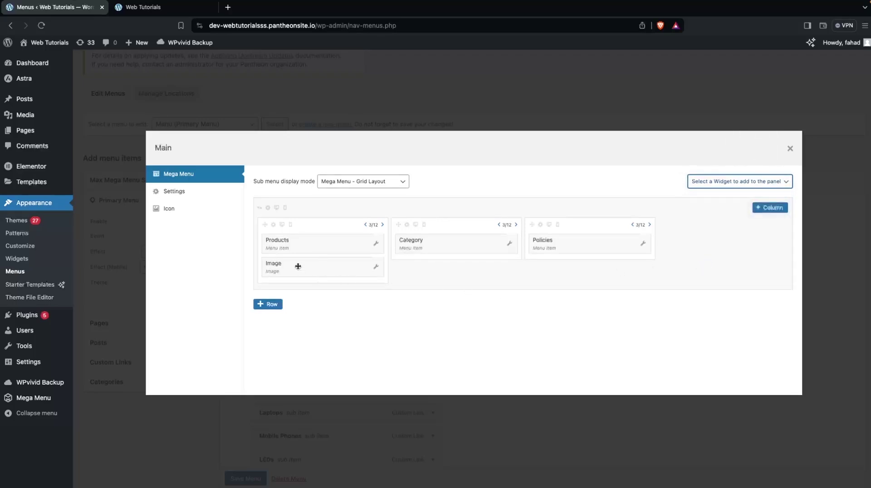
left_click_drag(298, 267, 559, 264)
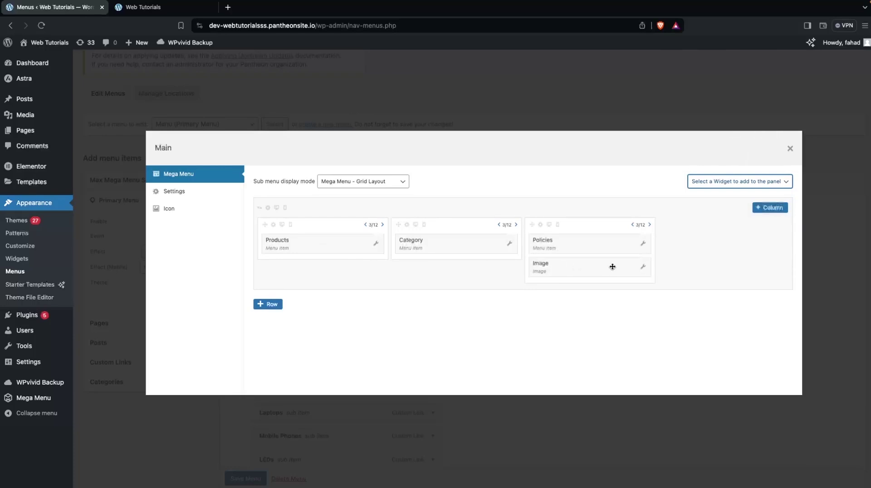
left_click(642, 269)
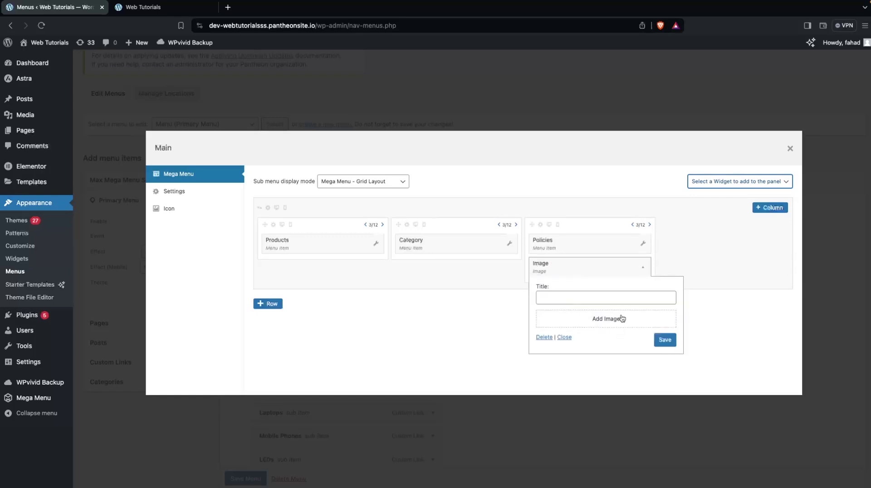
- Set the Image widget to the Astra logo.png image and save the widget
left_click(618, 318)
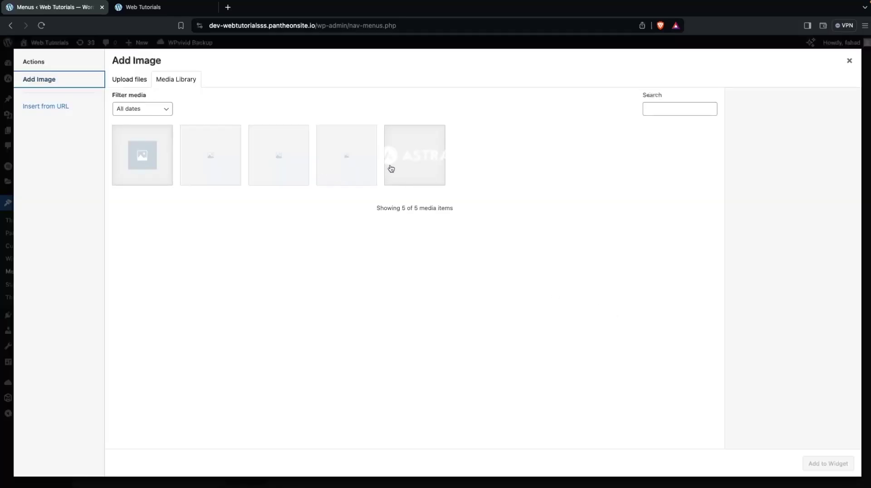
left_click(408, 165)
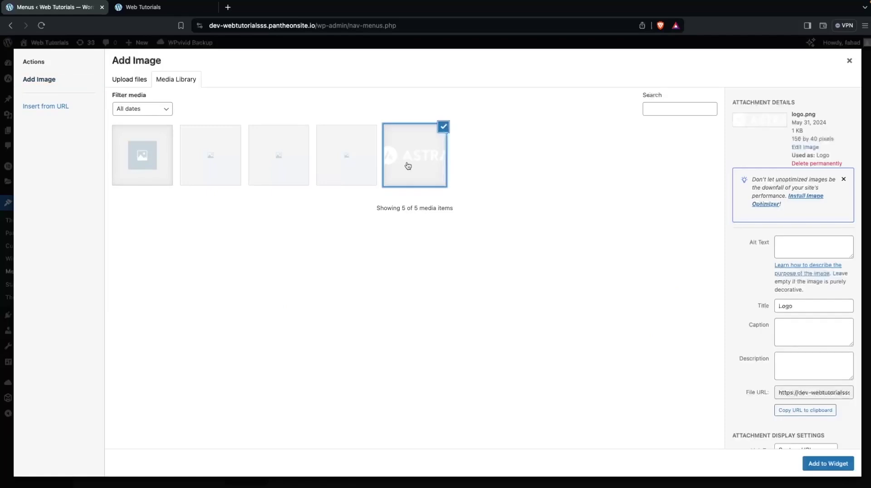
left_click(837, 465)
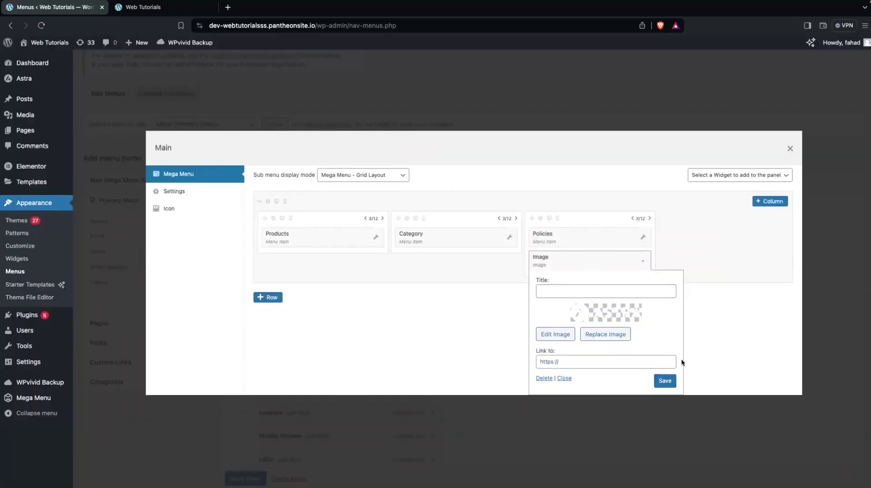
left_click(670, 381)
- Close Main's mega menu settings and save the menu
left_click(789, 148)
scroll(598, 241, "down", 6)
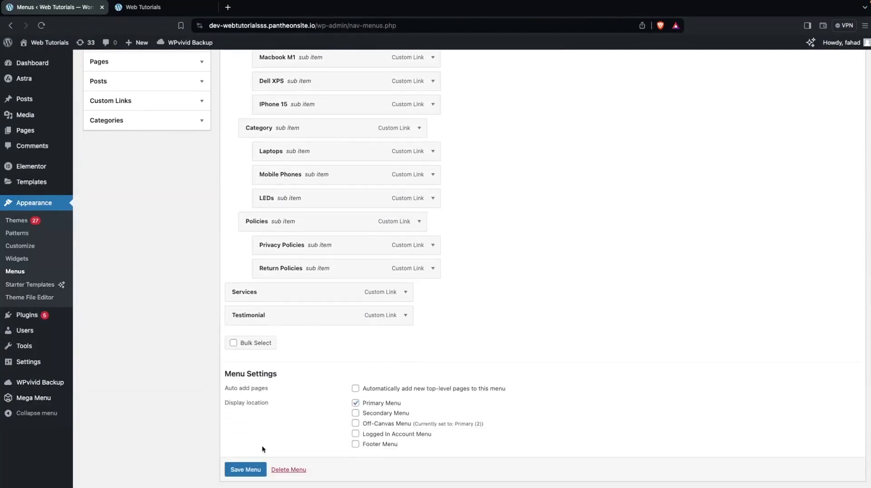
left_click(251, 471)
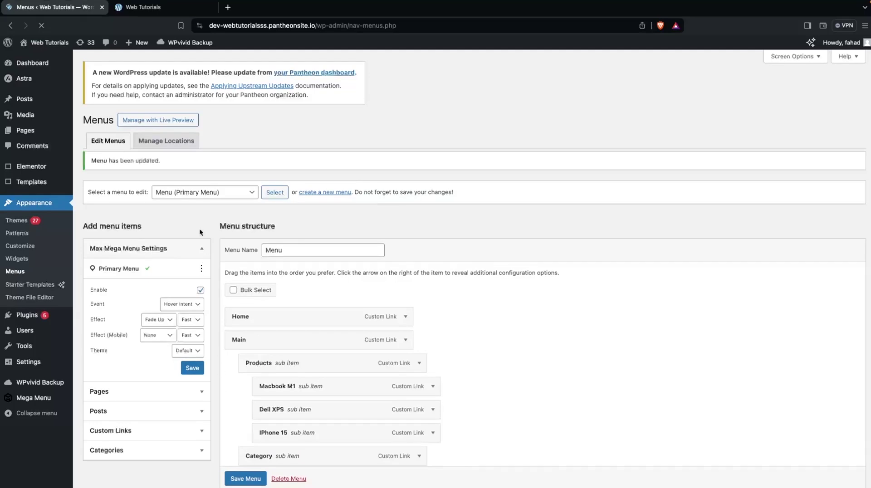
left_click(150, 10)
left_click(41, 26)
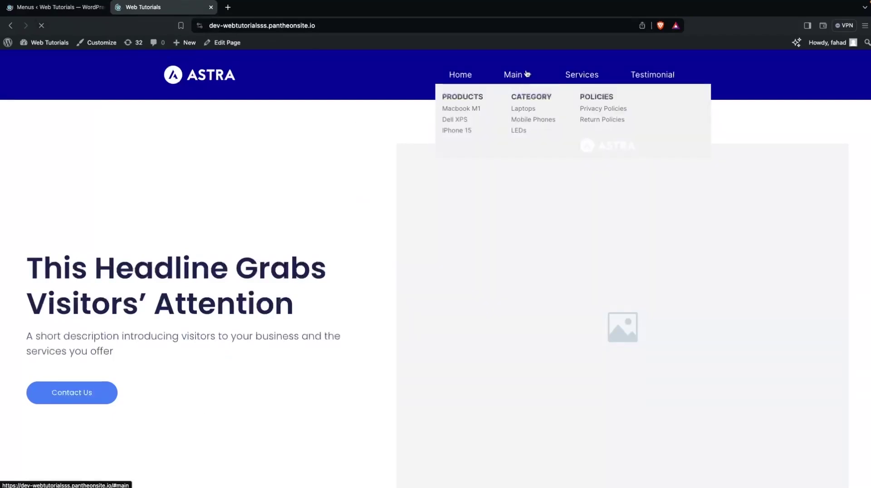
mouse_move(502, 74)
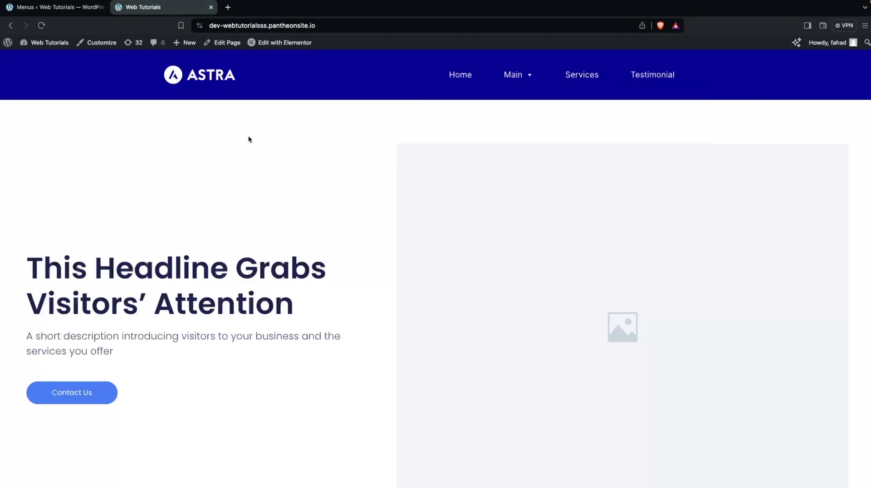
left_click(64, 17)
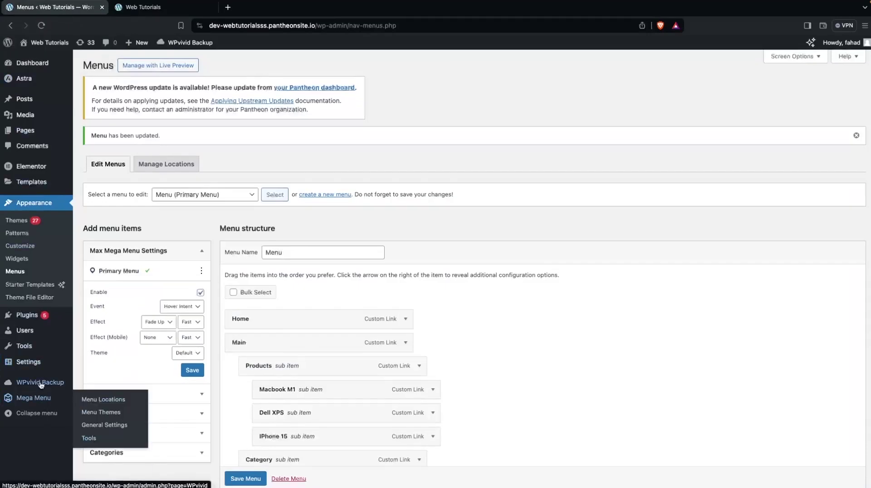
- Set the Mega Menus panel background From and To colours to blue rgb(0,70,146)
mouse_move(39, 399)
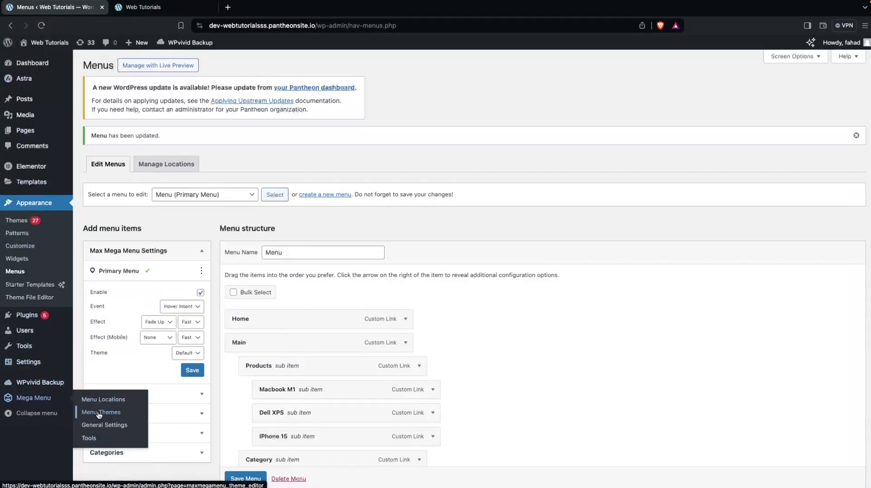
left_click(132, 413)
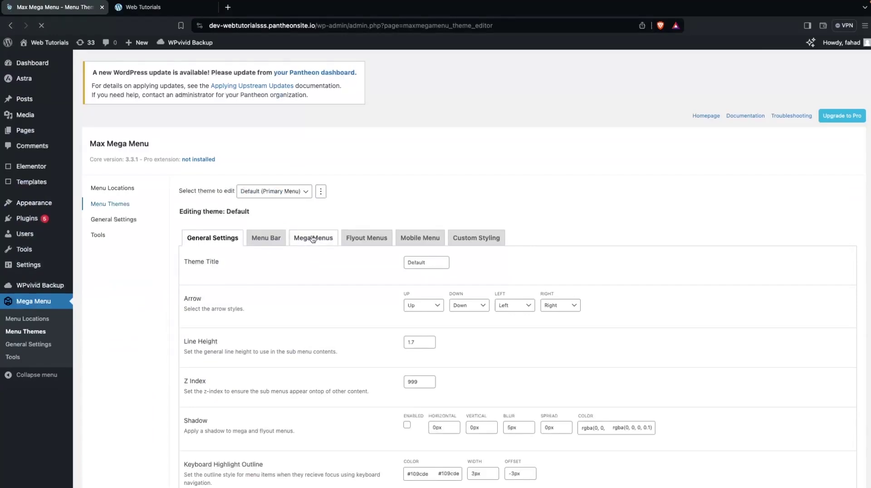
left_click(312, 239)
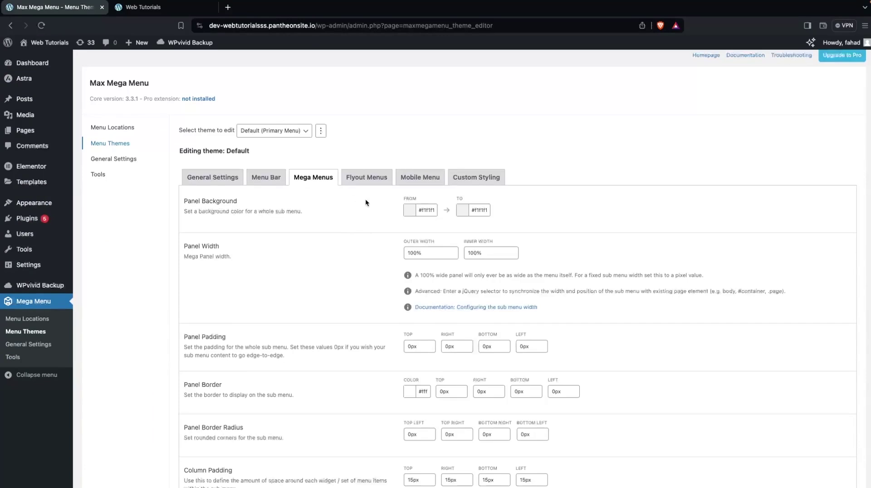
left_click(408, 210)
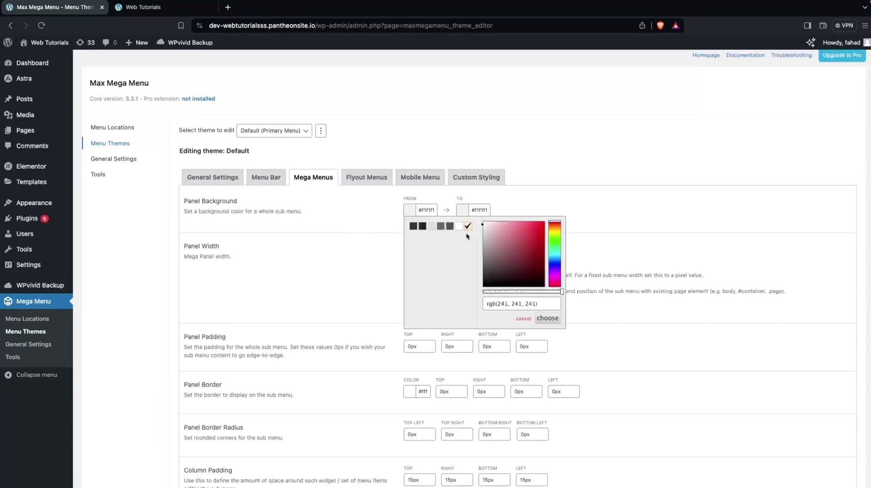
left_click(556, 265)
left_click_drag(557, 269, 546, 248)
left_click(545, 240)
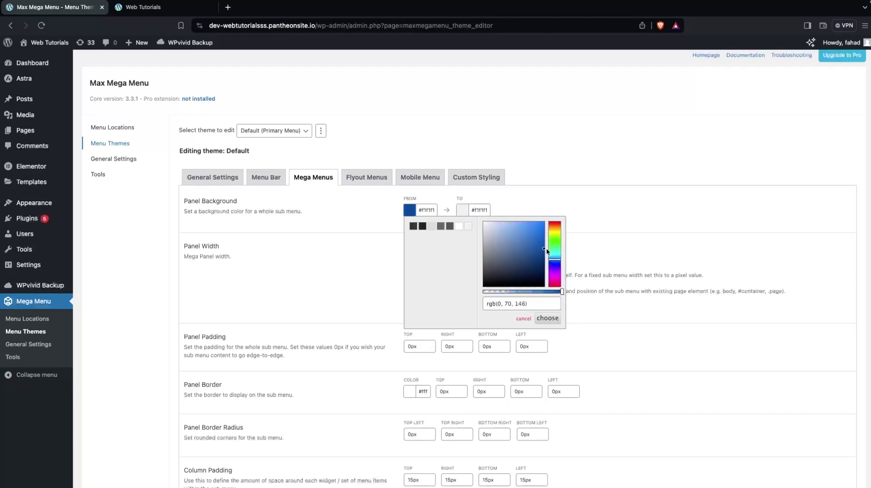
left_click(431, 213)
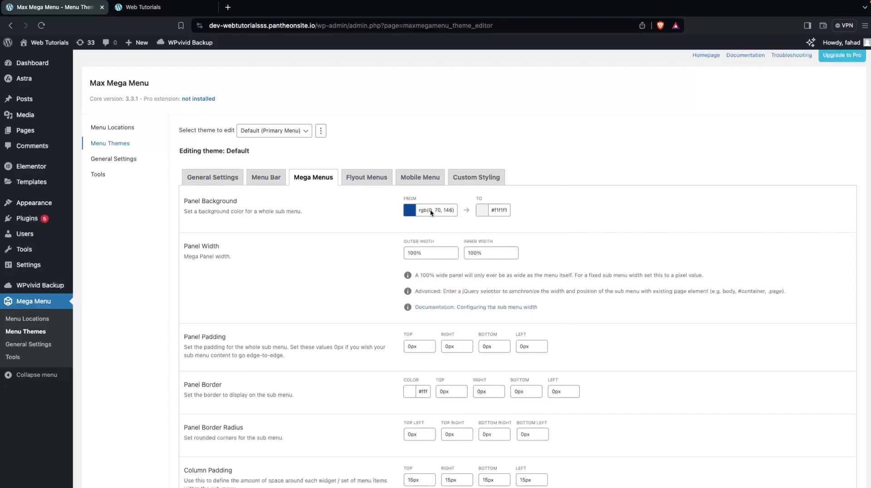
left_click(498, 209)
left_click(498, 211)
left_click(621, 319)
- Set the panel padding to 30px, save the theme, and reload the live site
scroll(347, 284, "down", 1)
scroll(346, 284, "down", 1)
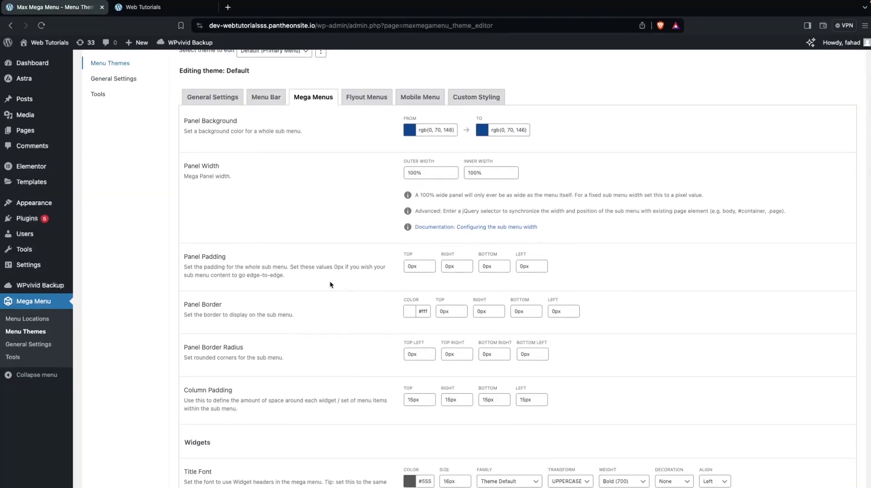
left_click(412, 267)
type("3")
scroll(425, 311, "down", 15)
scroll(426, 311, "down", 3)
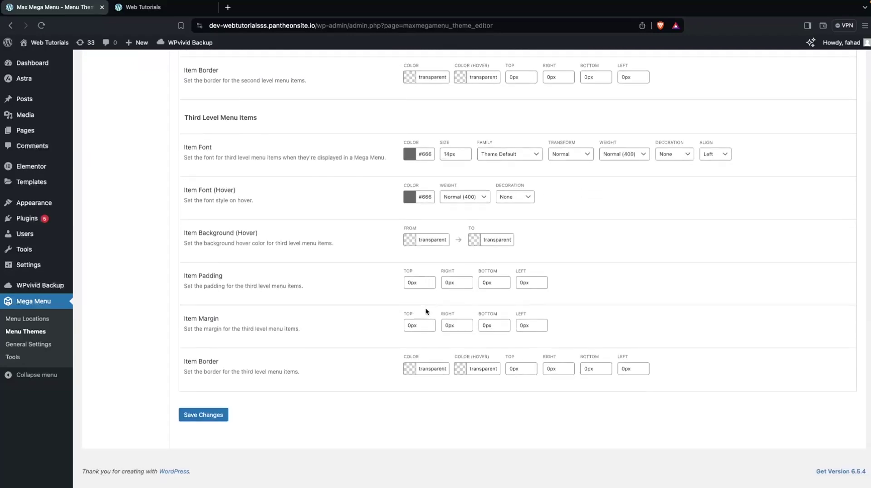
left_click(205, 426)
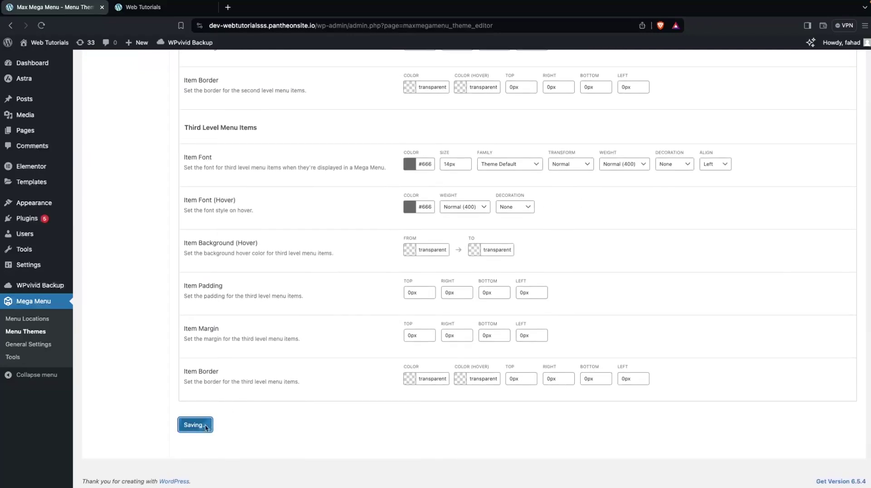
left_click(149, 7)
left_click(41, 26)
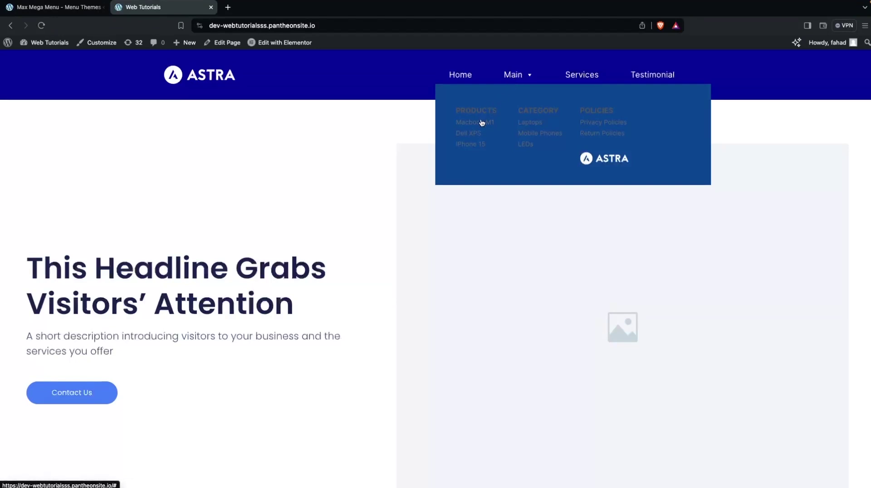
- Go back from the live site to the Max Mega Menu theme editor
left_click(55, 7)
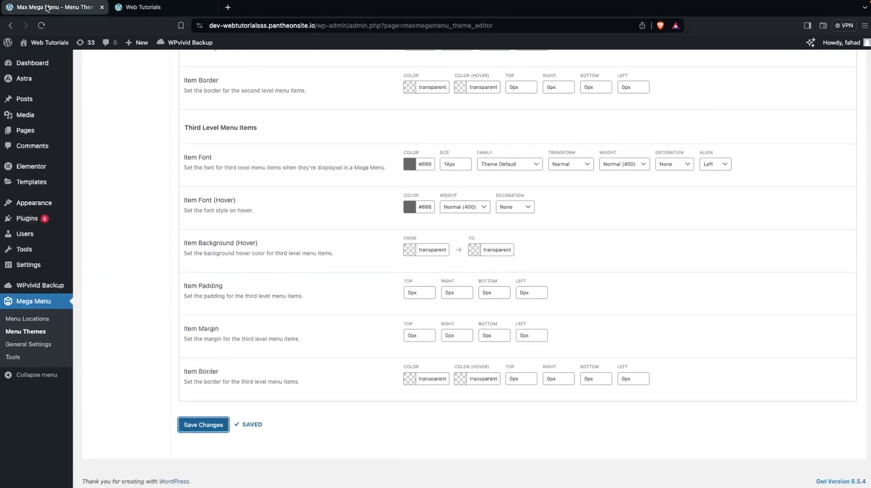
- Set the panel outer width to 300px and inner width to 280px
scroll(408, 170, "up", 15)
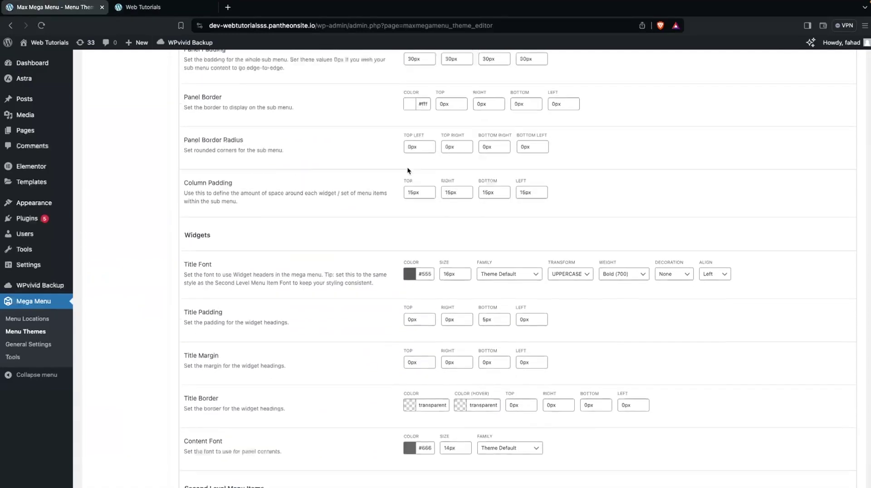
left_click_drag(424, 235, 381, 241)
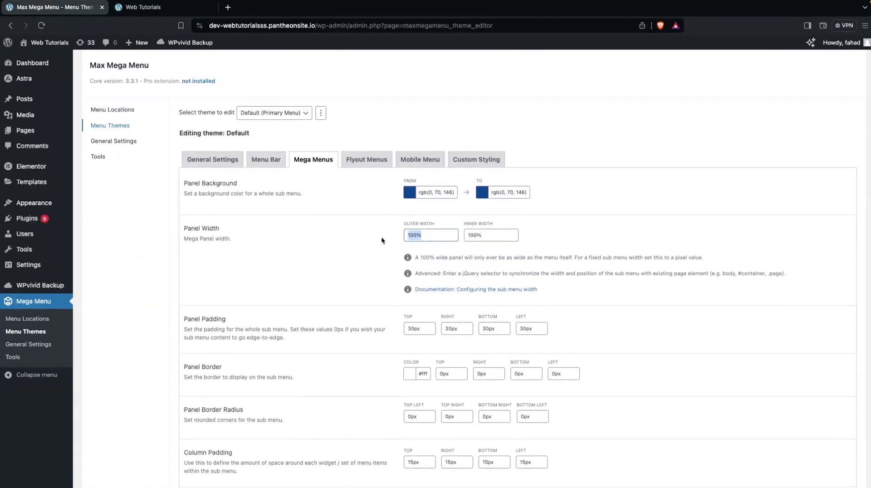
type("300px")
key("Tab")
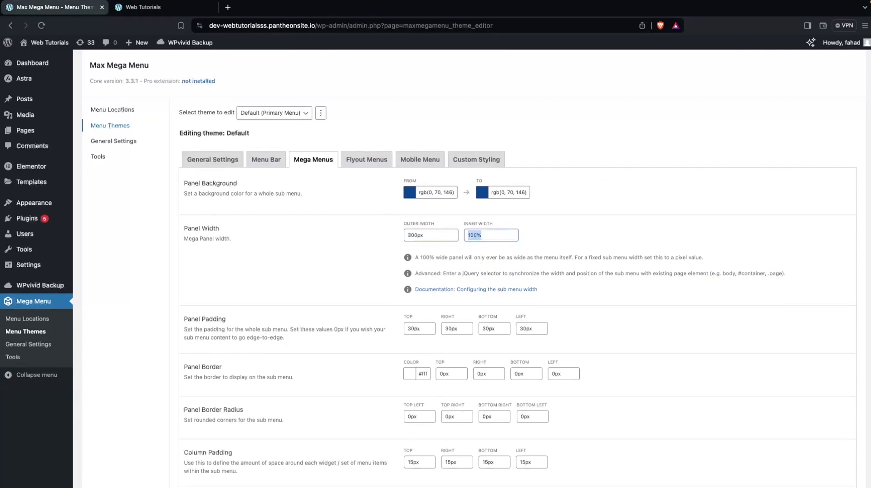
key("BackSpace")
type("280px")
- Make the widget Title Font and panel Content Font colours white
scroll(316, 231, "down", 1)
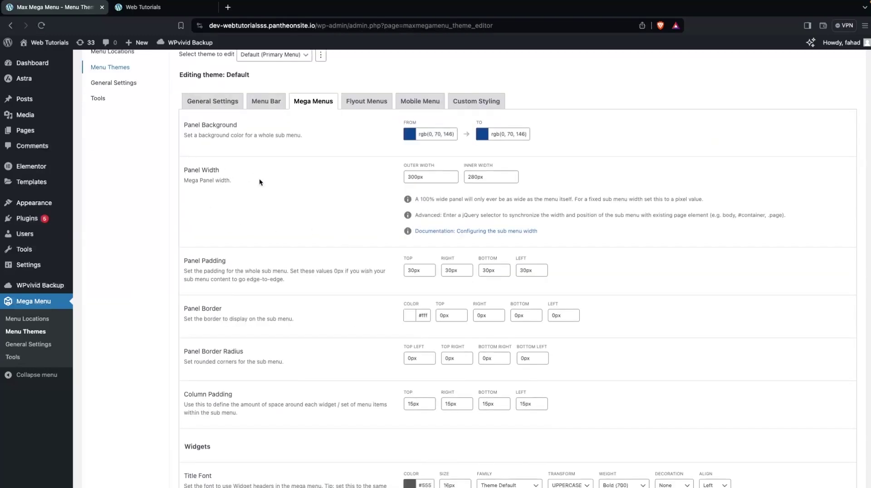
scroll(277, 213, "down", 5)
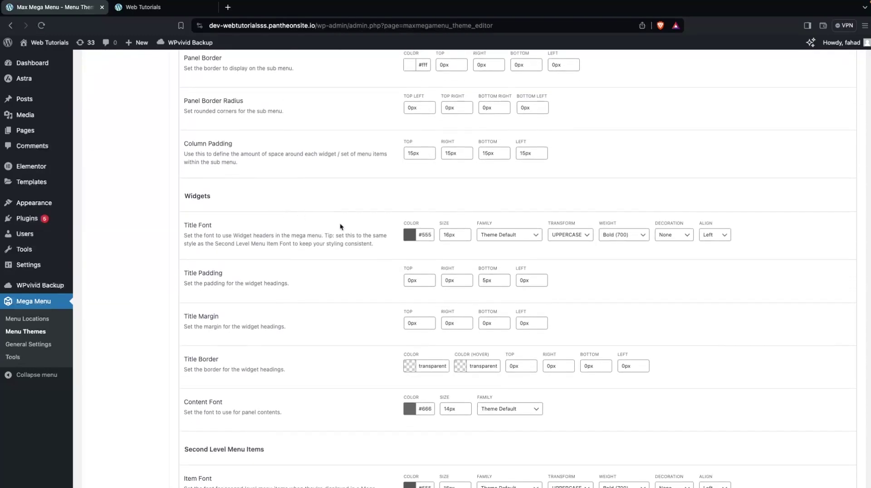
left_click(409, 239)
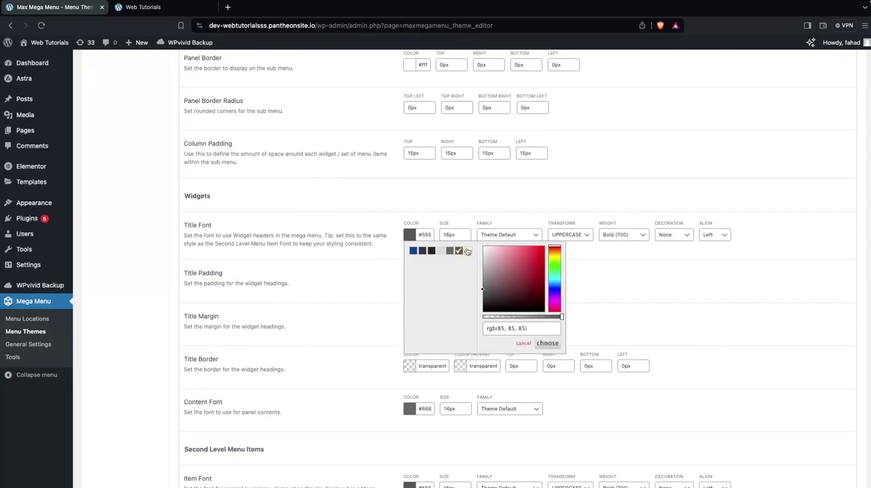
left_click(467, 251)
left_click(368, 268)
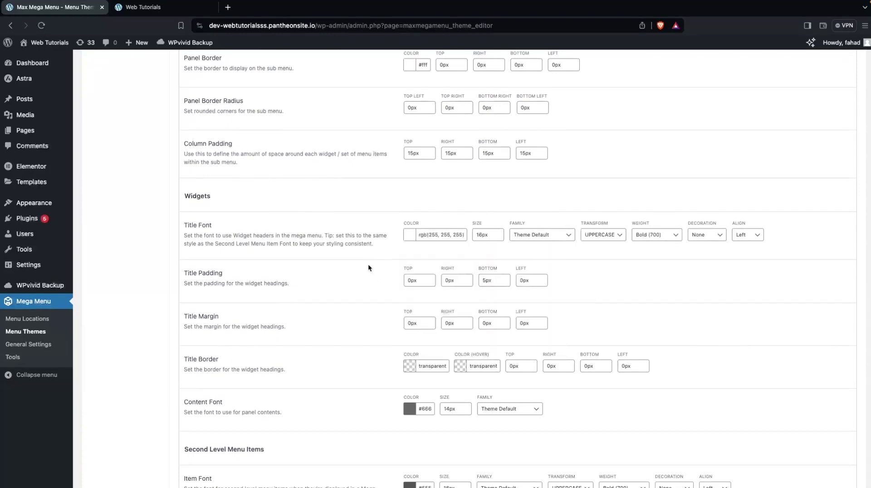
scroll(368, 268, "down", 4)
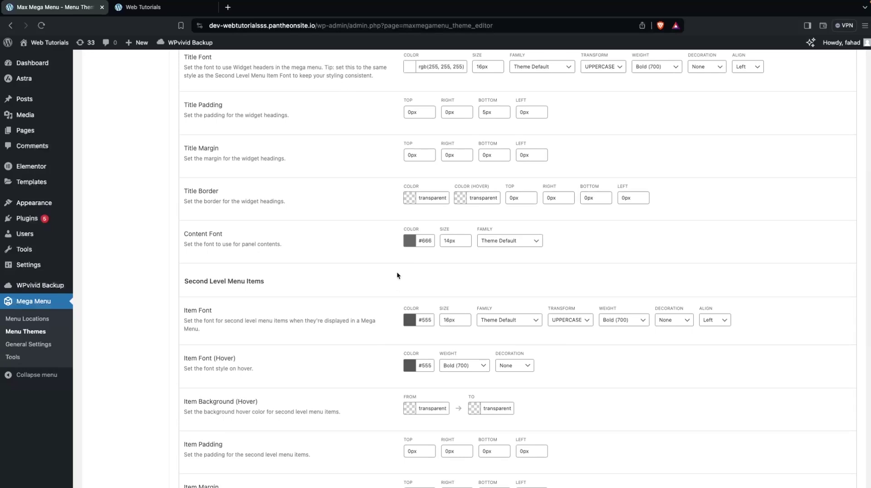
left_click(409, 240)
left_click(468, 257)
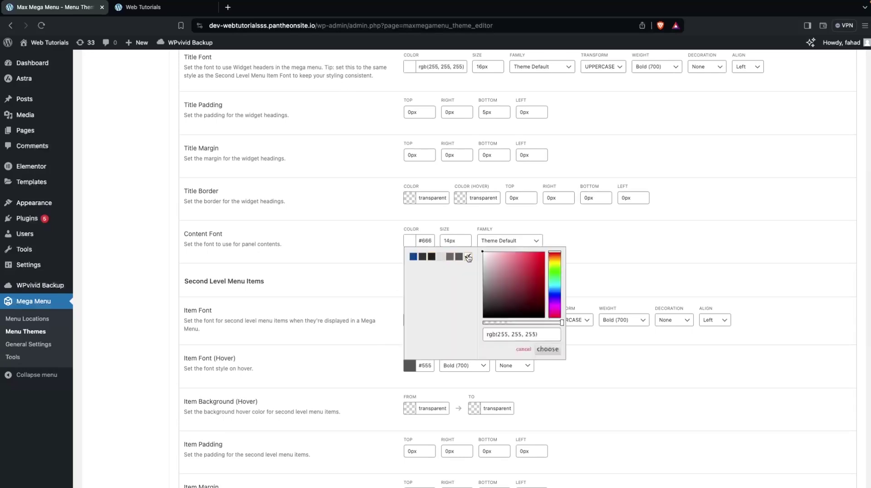
left_click(350, 290)
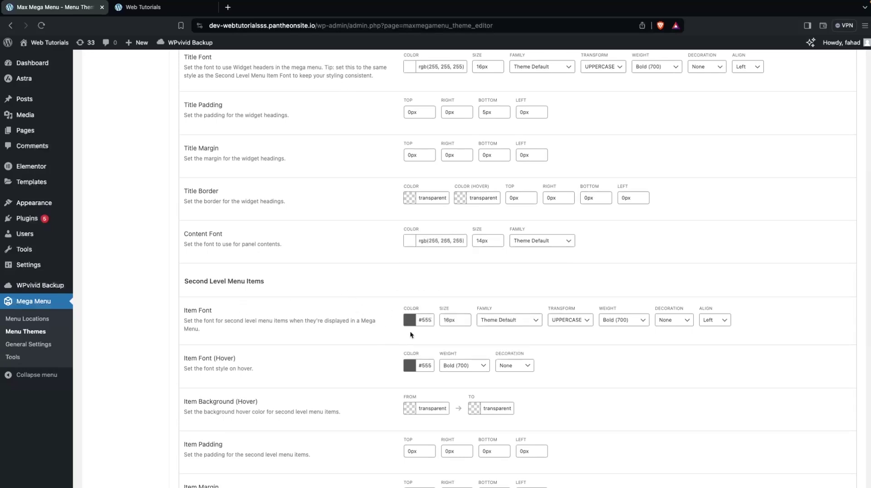
- Save the theme changes and switch to the live site
left_click(411, 322)
left_click(345, 348)
scroll(344, 348, "down", 10)
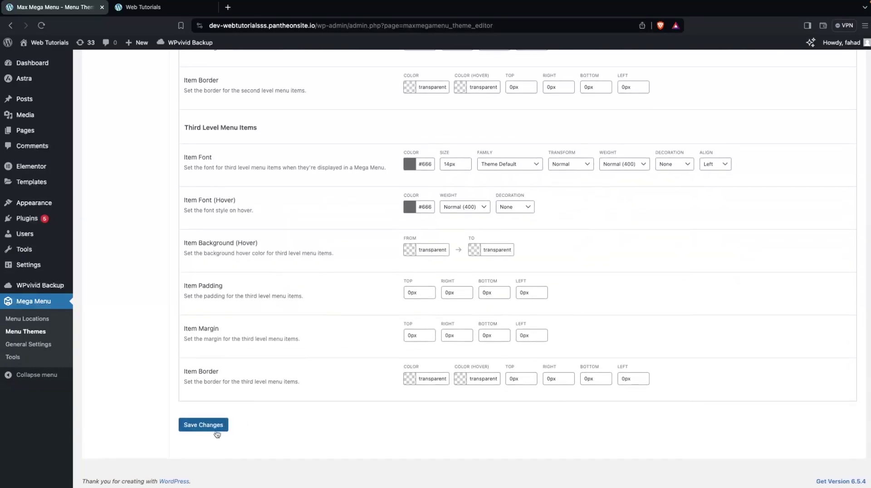
left_click(214, 427)
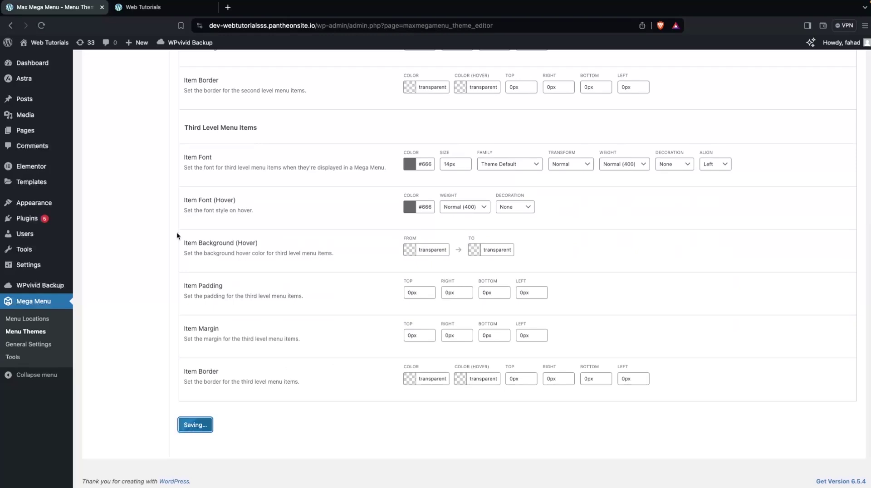
left_click(150, 8)
- Reload the site to preview the 280px blue panel, then return to the top of the theme settings
left_click(41, 26)
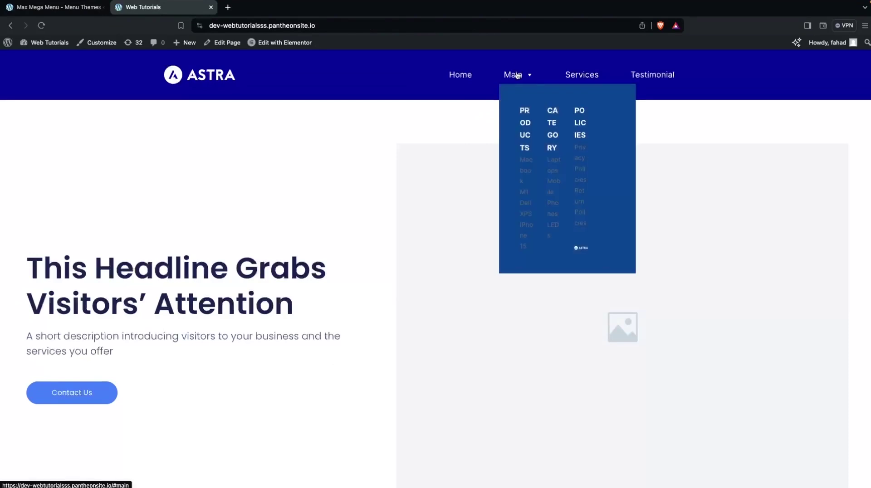
left_click(54, 7)
scroll(231, 130, "up", 1)
scroll(231, 130, "up", 20)
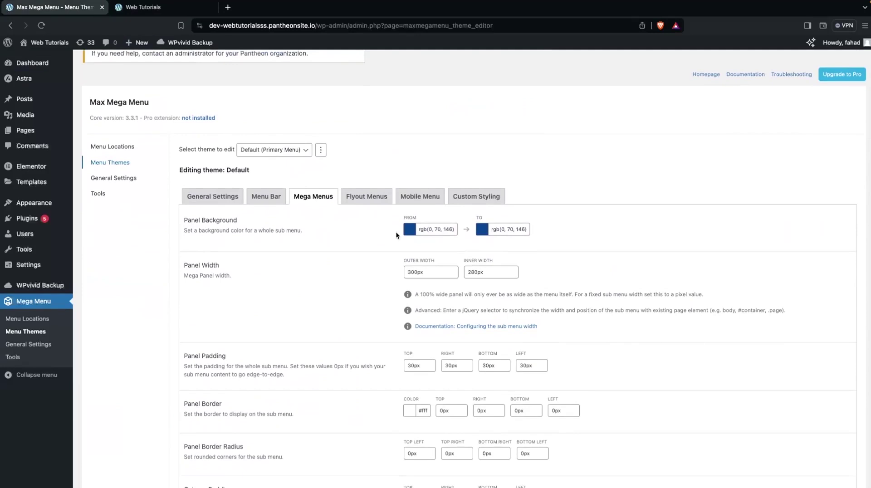
- Set the panel outer width to 600px and inner width to 100%
left_click(408, 273)
key("BackSpace")
double_click(500, 270)
type("100%")
scroll(357, 240, "down", 20)
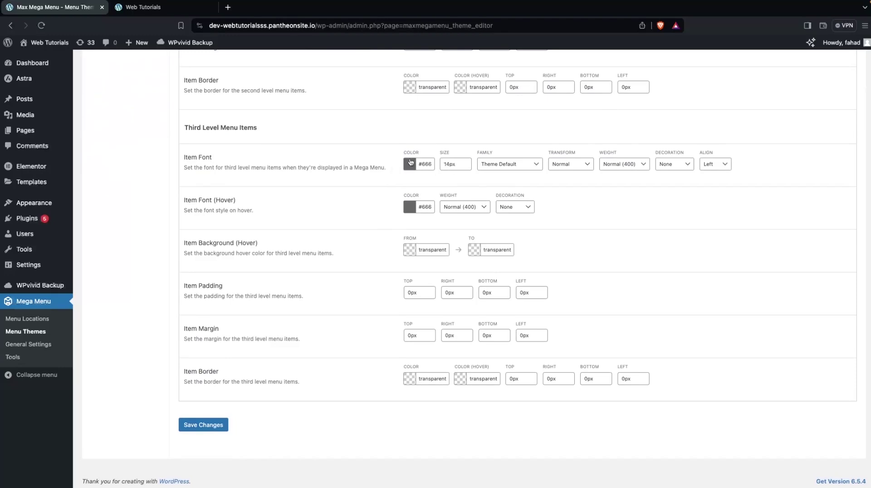
- Make third-level item text and hovered item text white
left_click(409, 165)
left_click(468, 180)
left_click(384, 197)
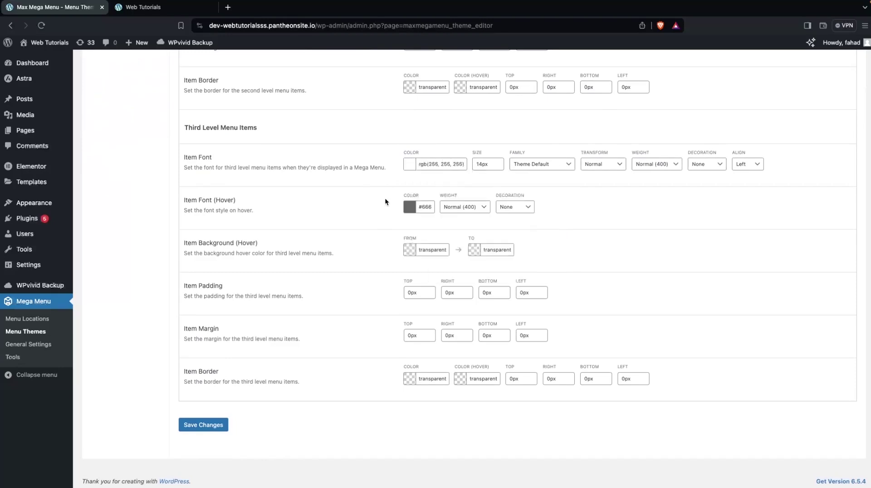
left_click(409, 206)
left_click(467, 223)
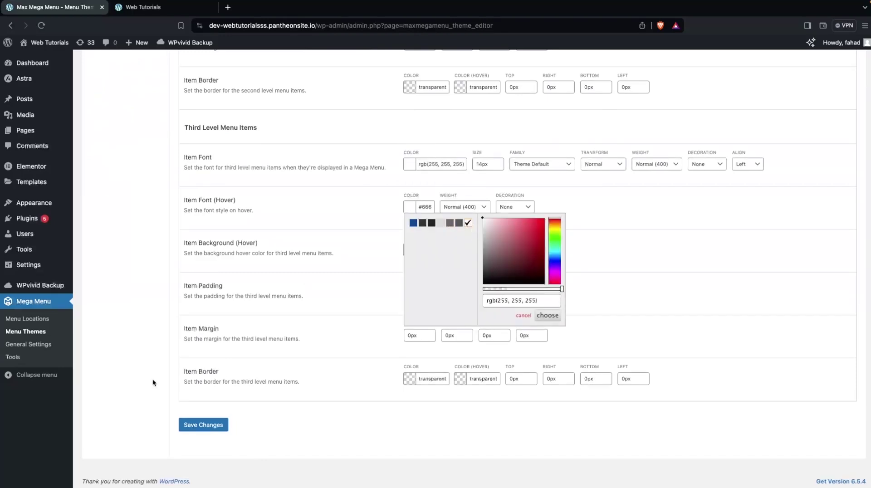
- Save the theme and preview Main's mega panel on the reloaded site
left_click(203, 425)
left_click(141, 14)
left_click(41, 26)
mouse_move(532, 77)
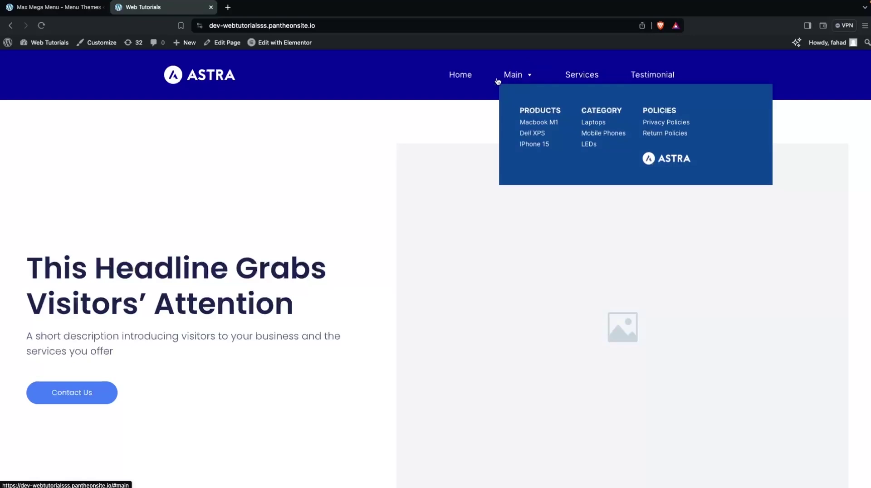
- Return from the site preview to the Max Mega Menu theme settings
left_click(88, 14)
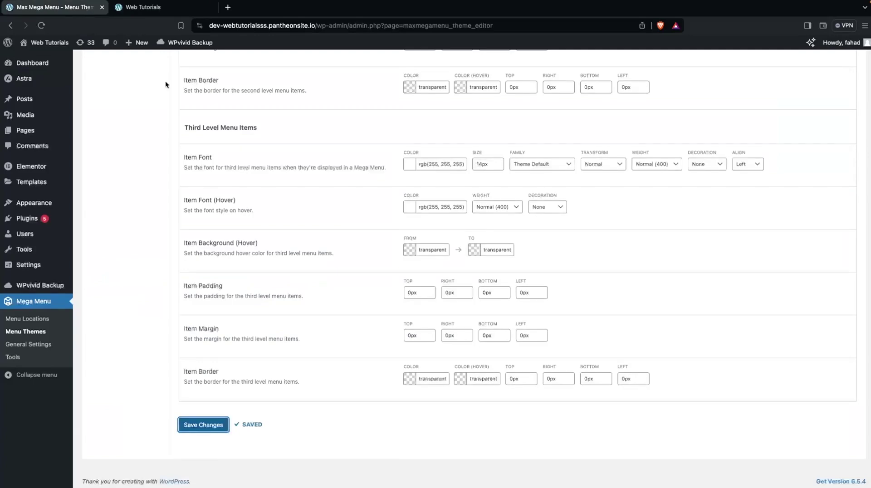
- Set widget title and second-level item fonts to 20px and third-level items to 18px
scroll(333, 247, "up", 15)
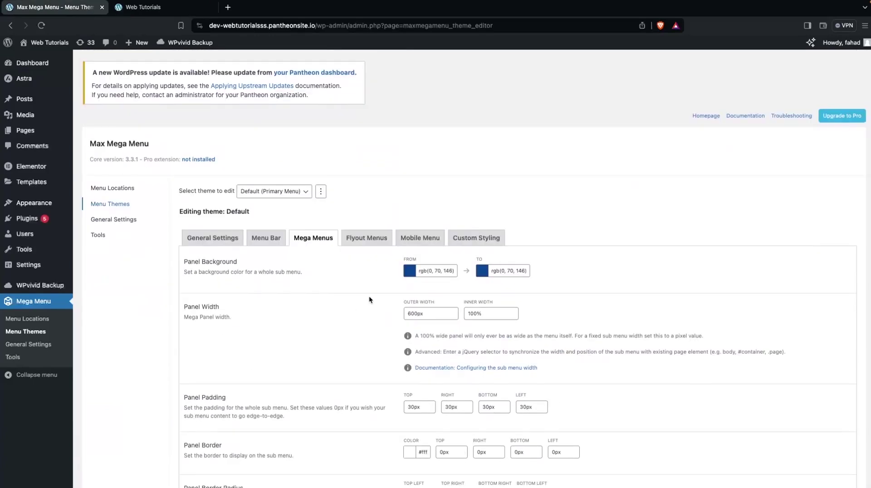
scroll(369, 295, "down", 8)
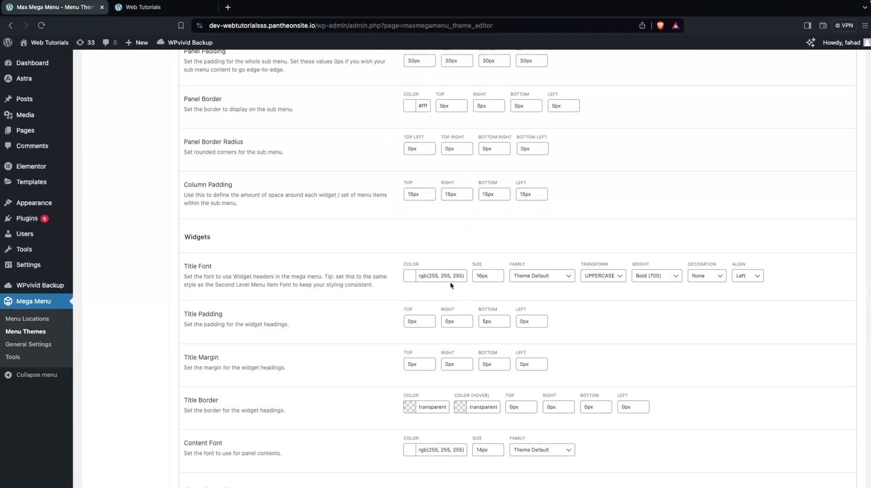
left_click(478, 276)
key("BackSpace")
key("BackSpace")
type("20")
scroll(415, 329, "down", 5)
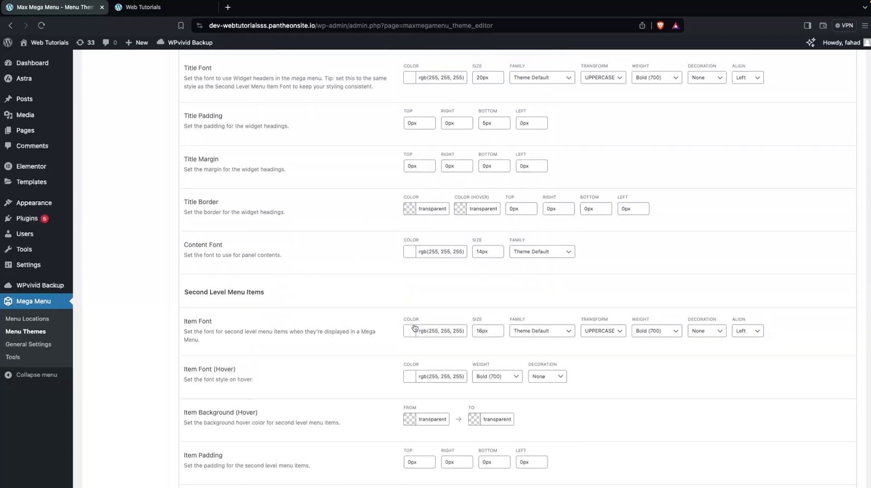
left_click(489, 315)
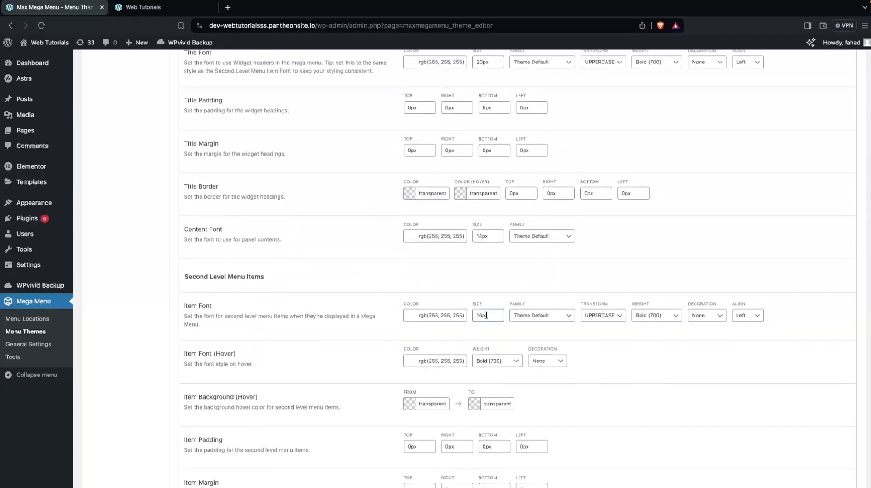
scroll(475, 313, "down", 9)
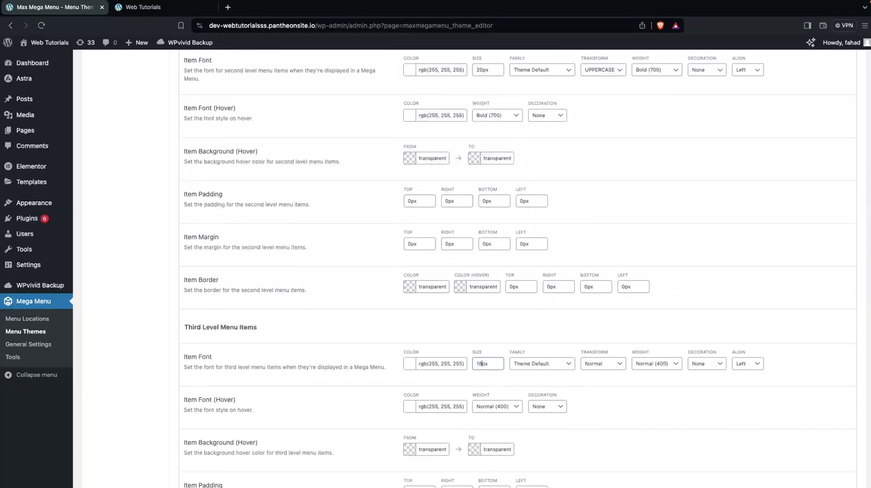
- Save the theme, view the live site, and return to the theme settings
left_click(213, 424)
left_click(166, 8)
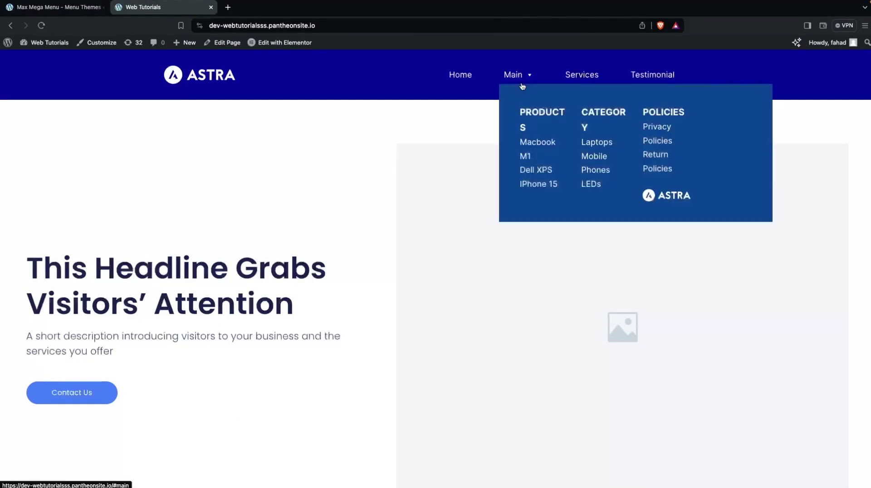
left_click(70, 11)
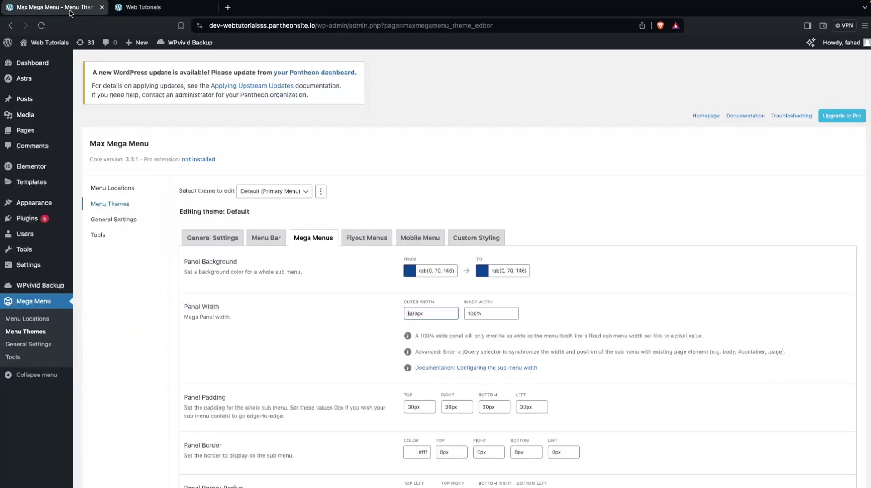
- Set the outer width to 800px, save, and preview Main's wider panel on the reloaded site
left_click(410, 313)
key("BackSpace")
type("8")
scroll(354, 368, "down", 15)
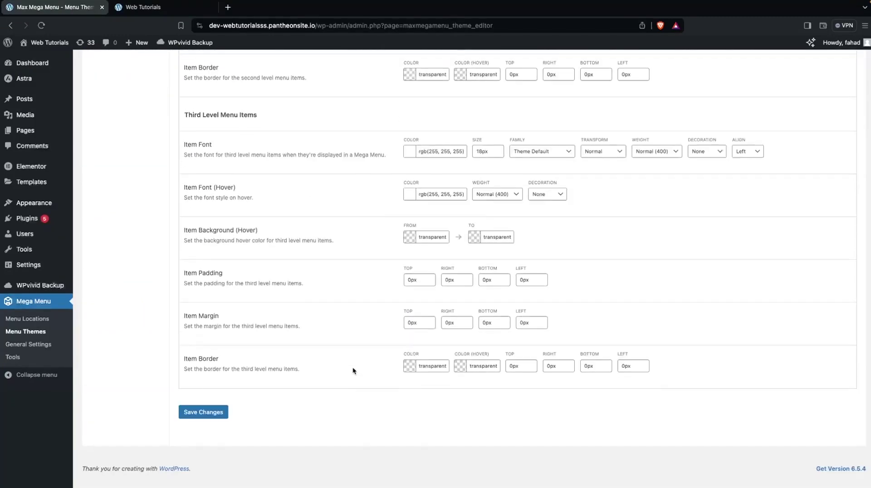
left_click(220, 424)
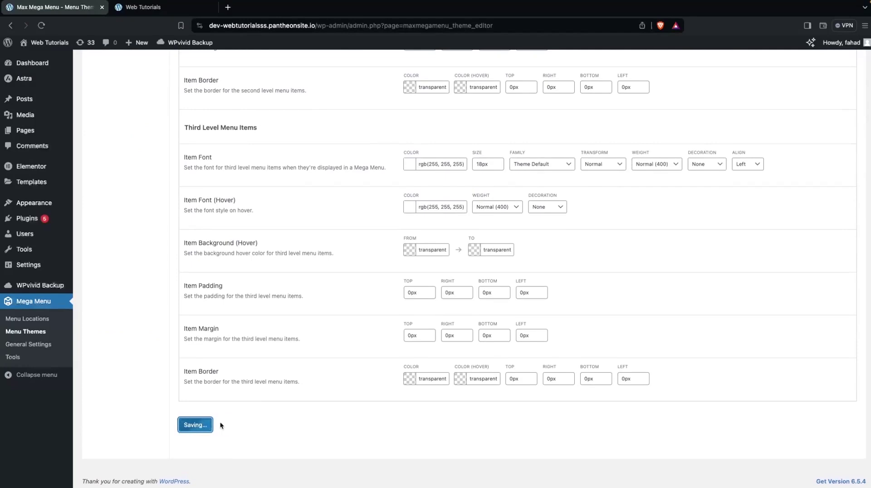
left_click(137, 6)
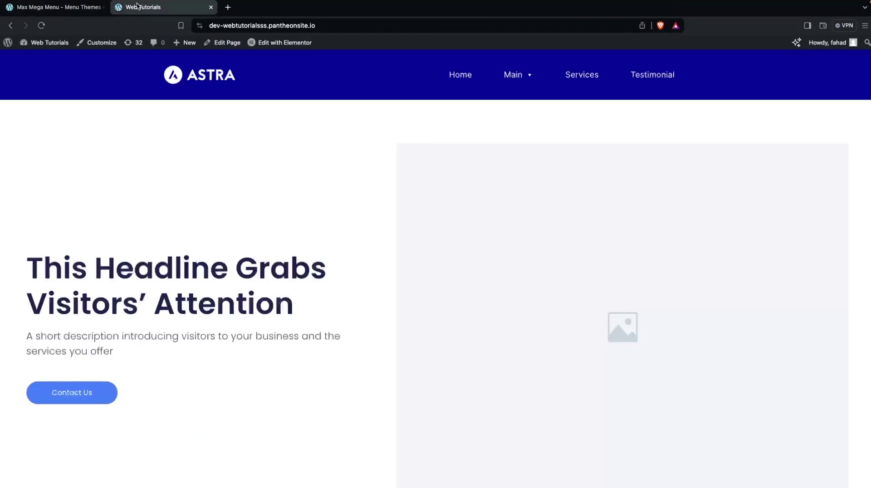
left_click(43, 26)
mouse_move(508, 75)
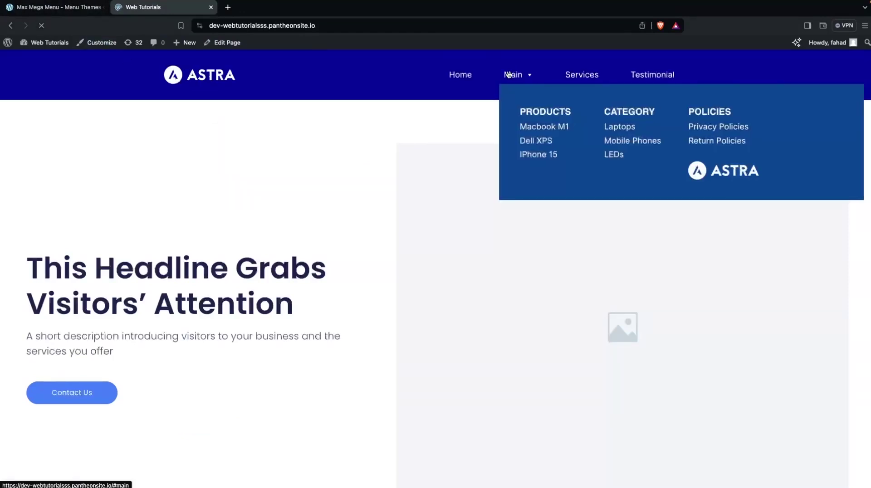